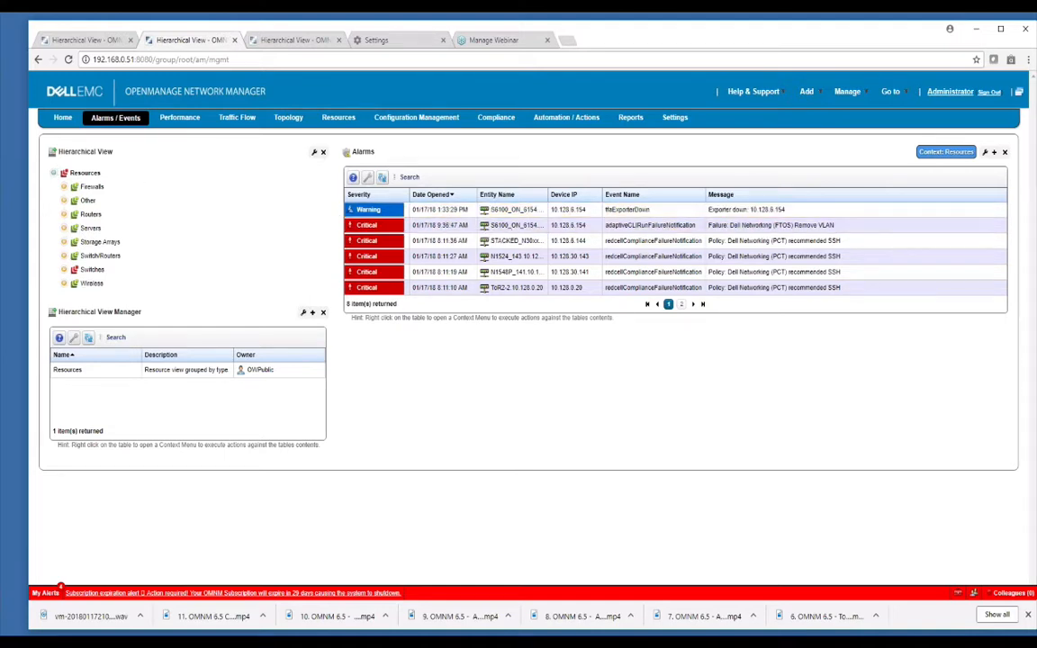
Show the alarms for the Firewalls group and for the Switches group in the hierarchical view.
click(94, 187)
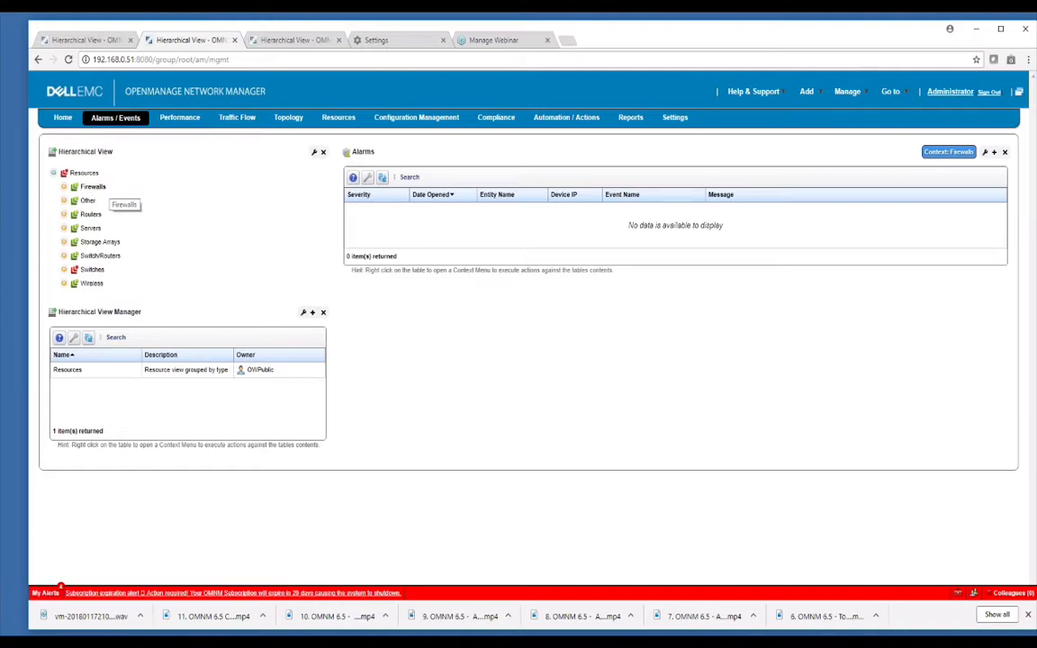
click(93, 270)
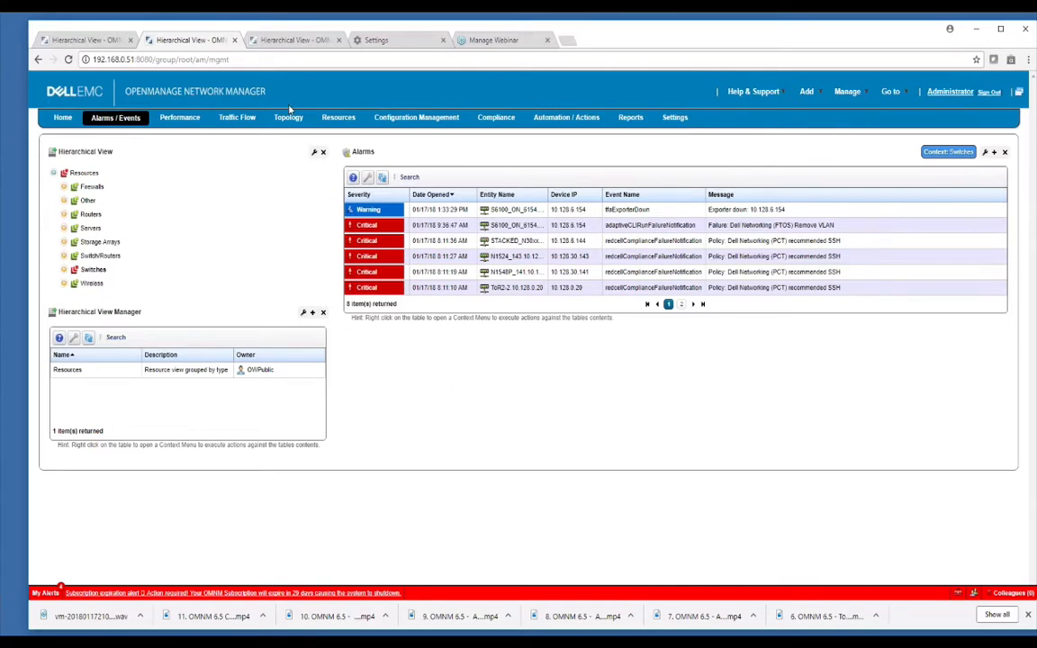
Open the Topology hierarchical view, expand Resources, and examine the alarms and system topology of the Switches group.
mouse_move(288, 118)
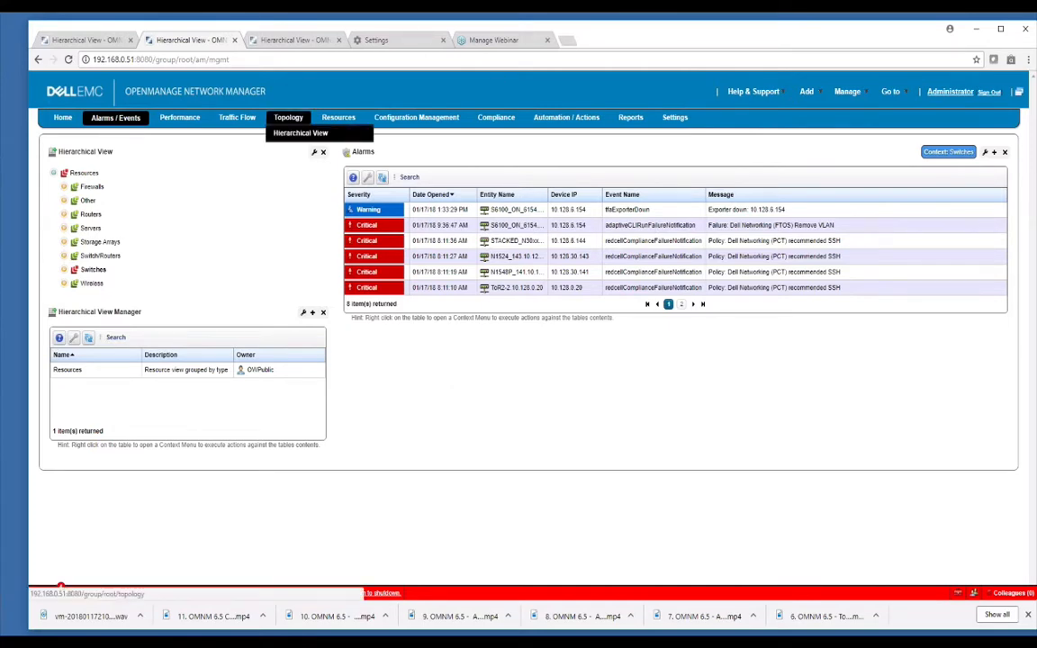
click(290, 135)
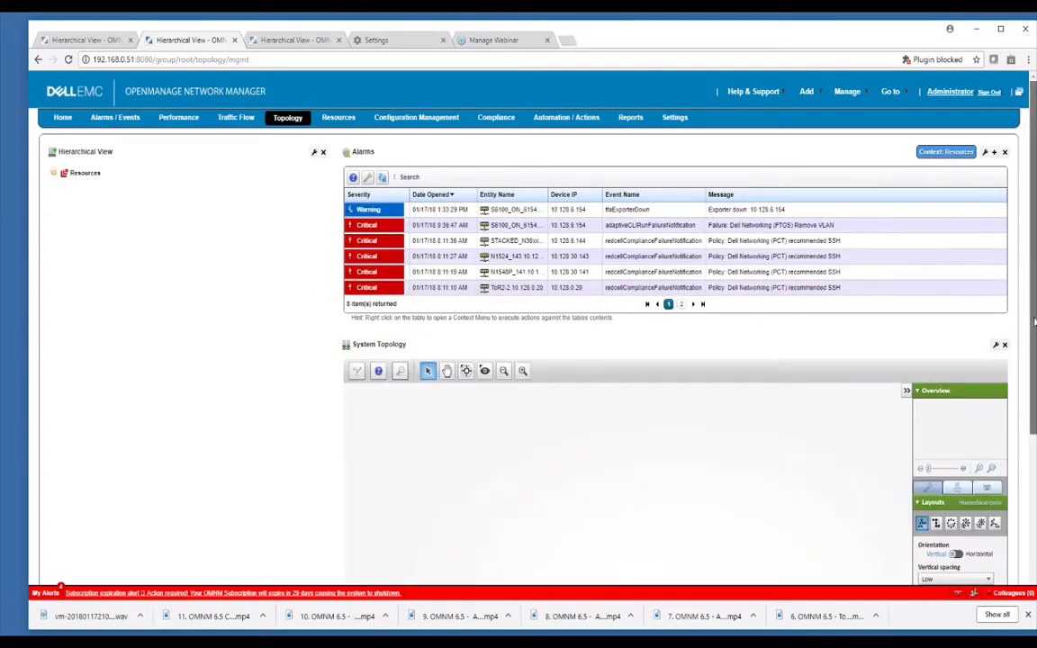
scroll(1034, 370, down, 1)
scroll(1034, 369, down, 1)
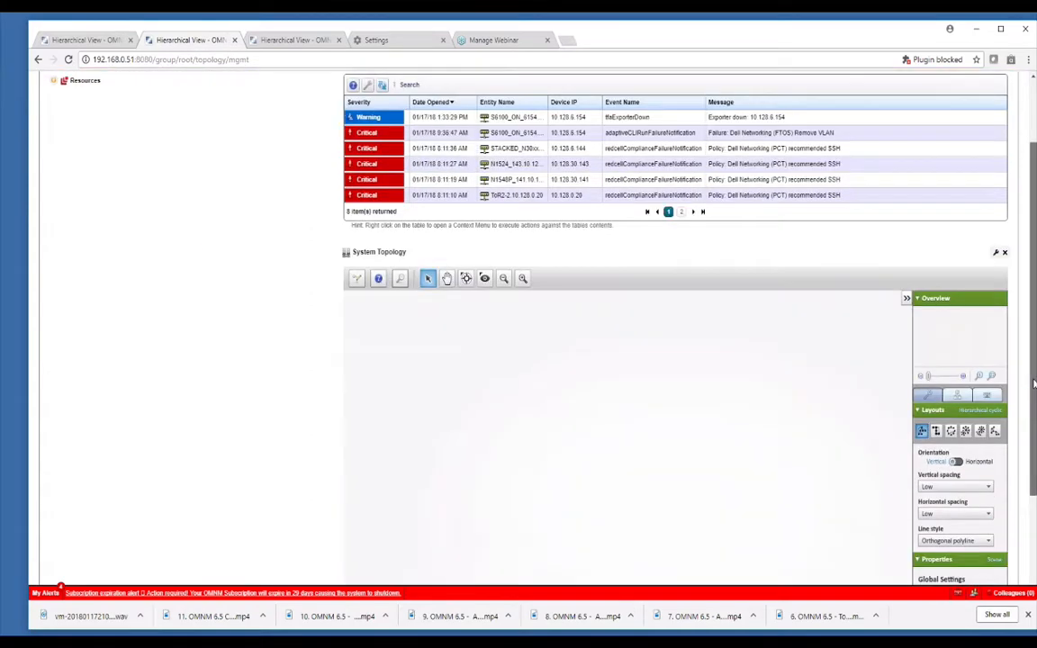
click(53, 81)
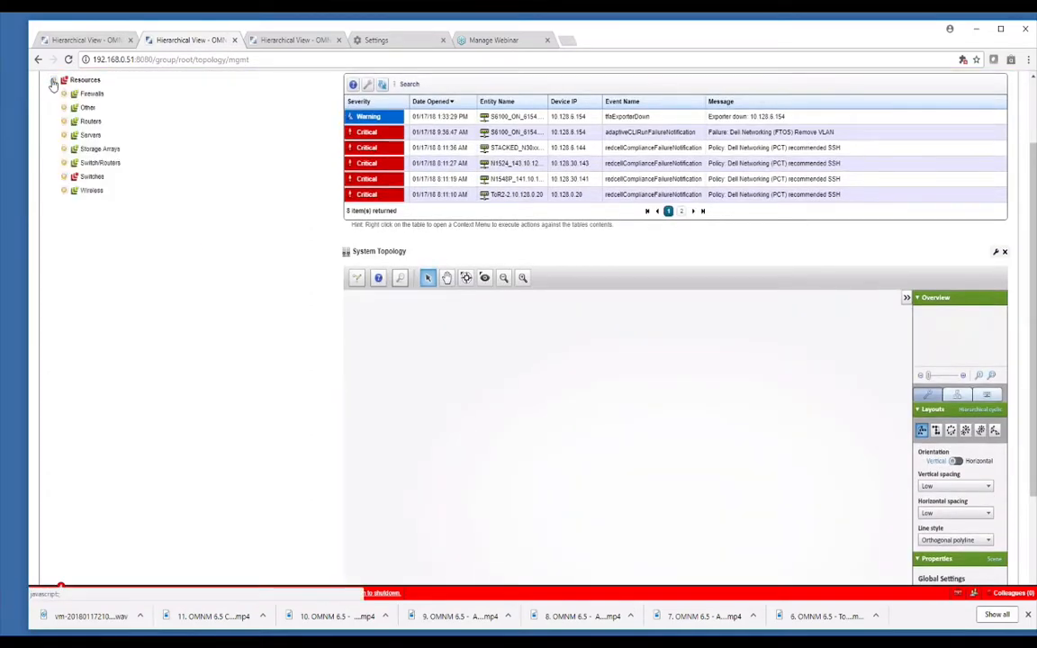
click(93, 176)
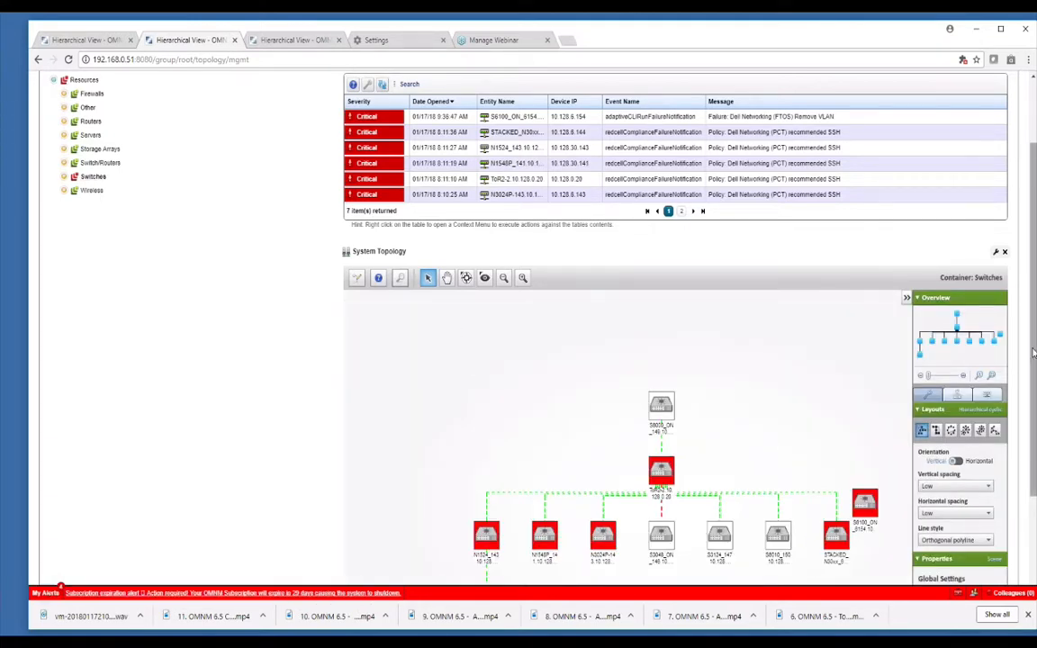
drag(1034, 358, 1034, 434)
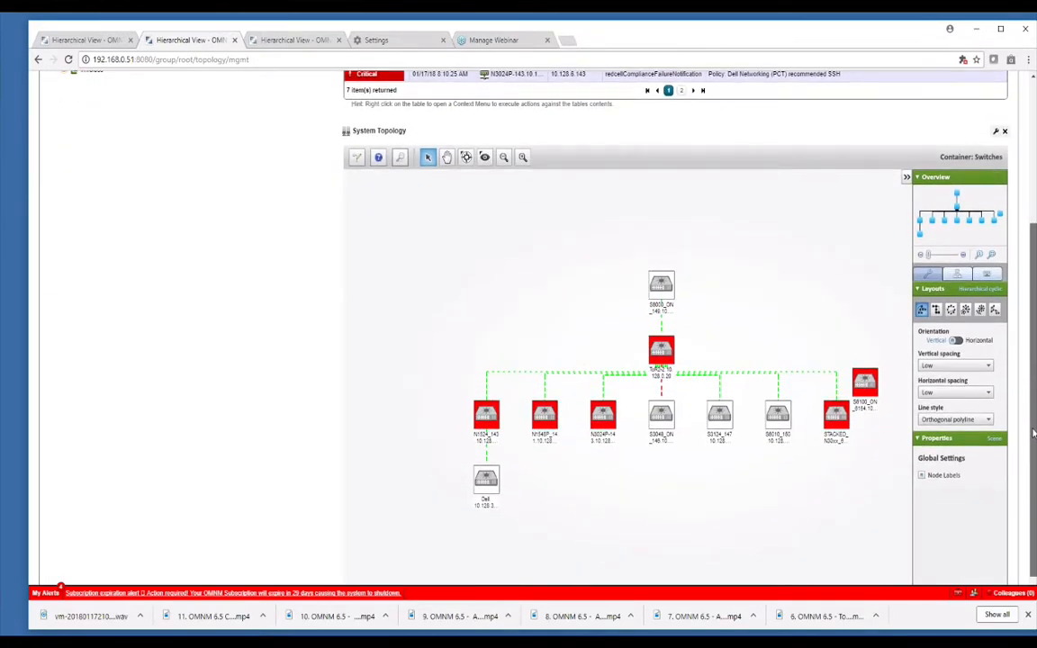
drag(1034, 433, 1034, 343)
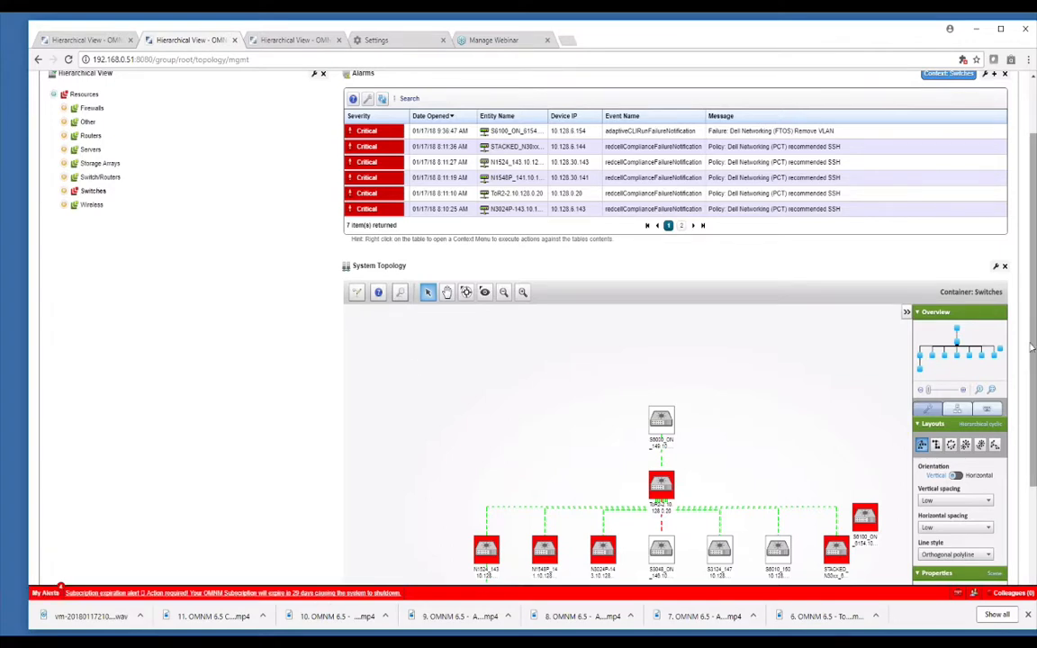
drag(1034, 346, 1034, 294)
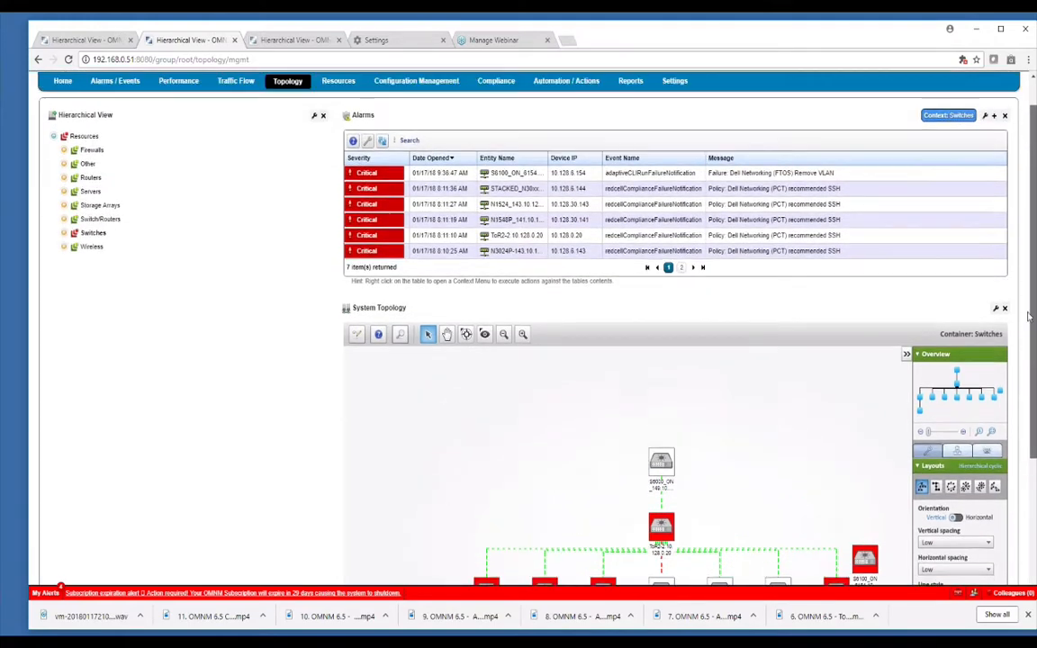
Return to the Alarms / Events hierarchical view and expand the Resources tree.
click(114, 86)
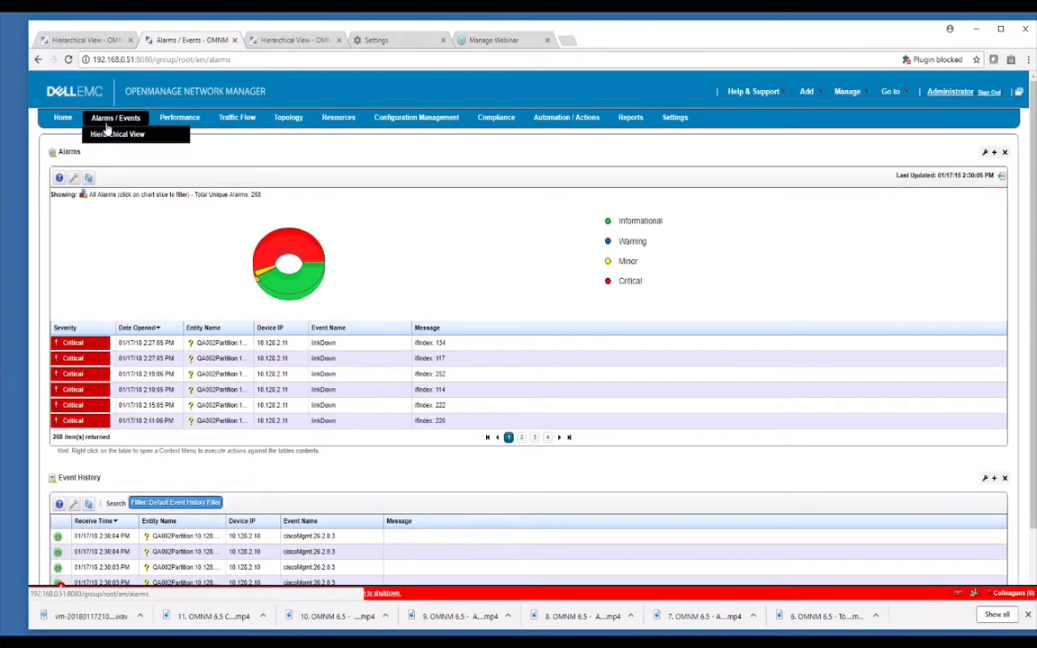
click(96, 133)
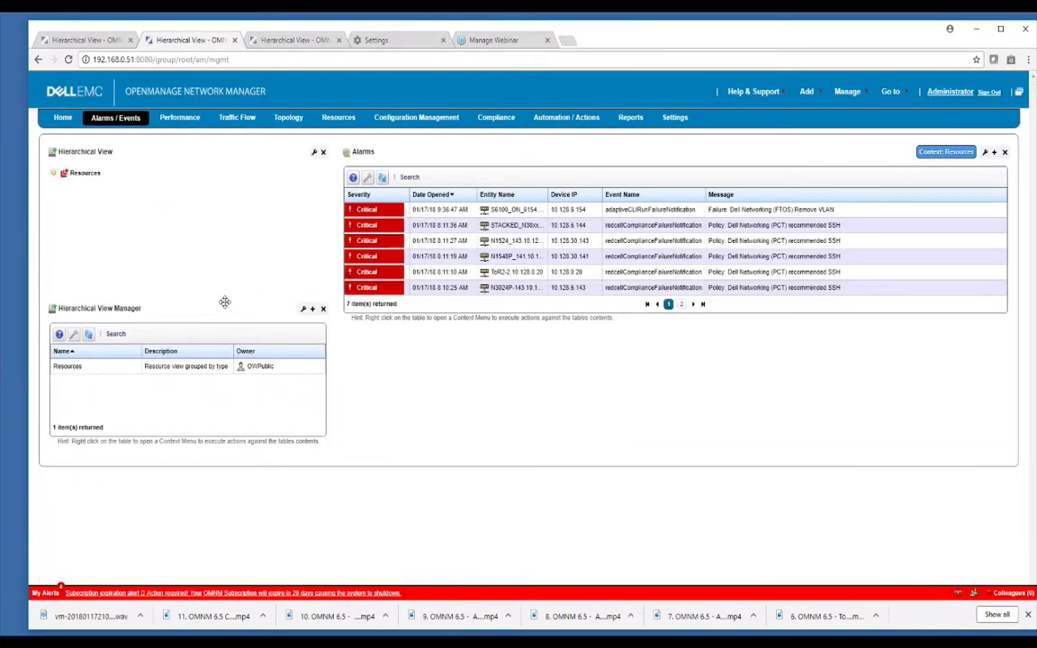
click(53, 175)
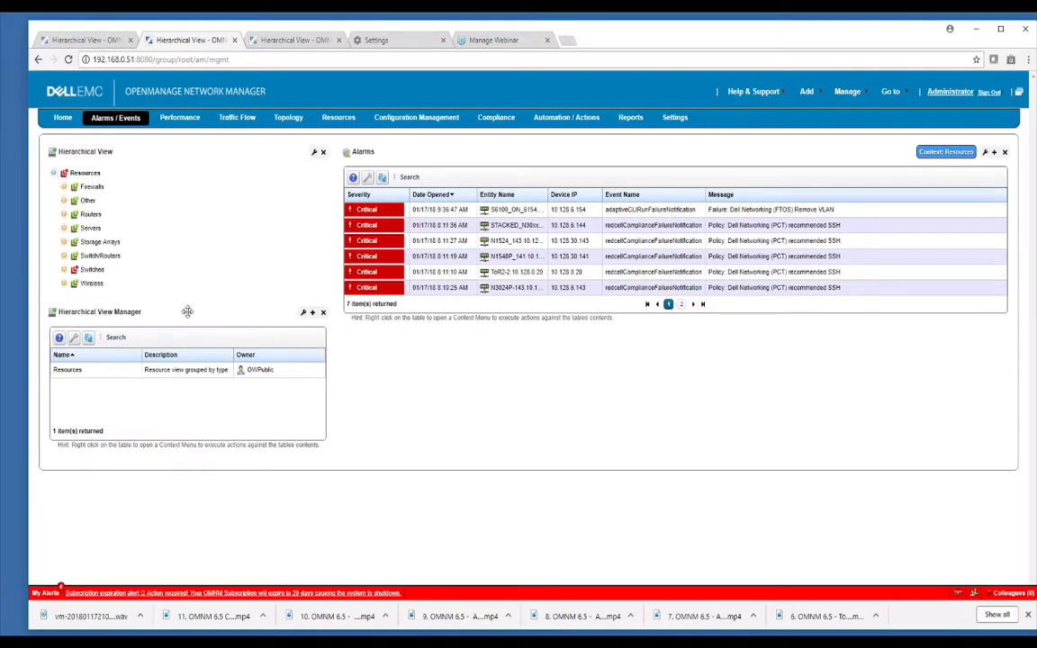
On the Topology page, search the applications that can be added for "view" and close the list without adding any.
click(288, 118)
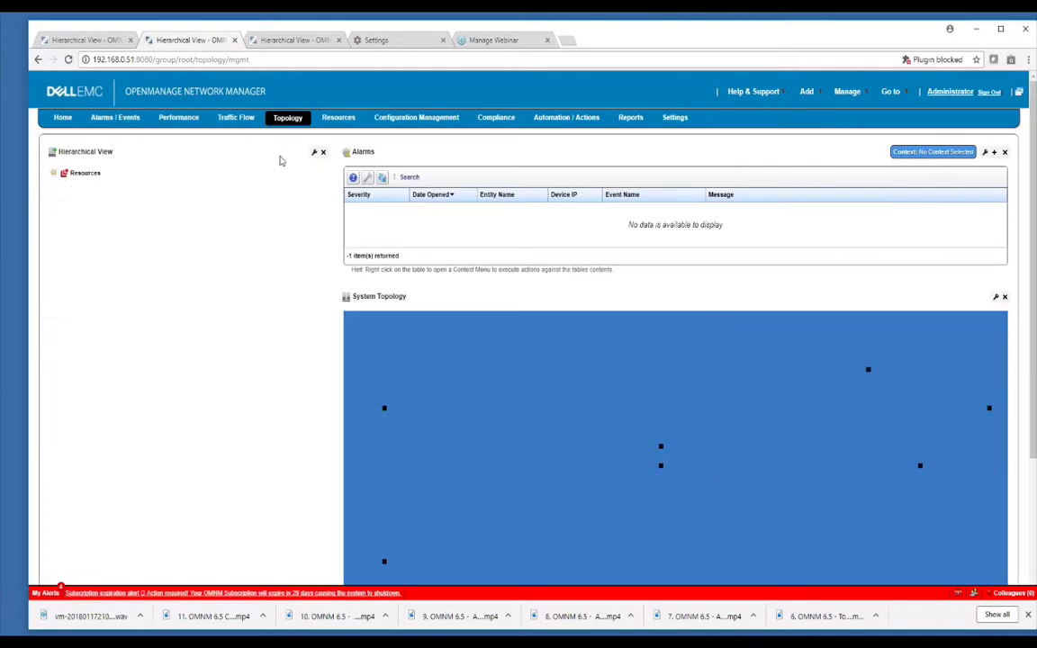
mouse_move(807, 91)
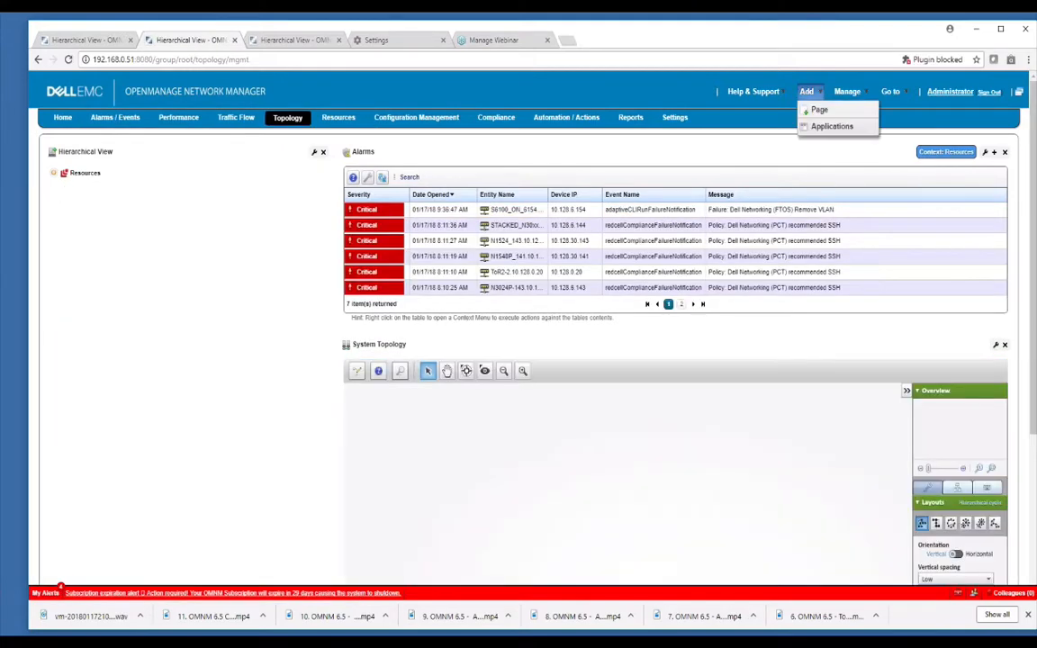
click(830, 127)
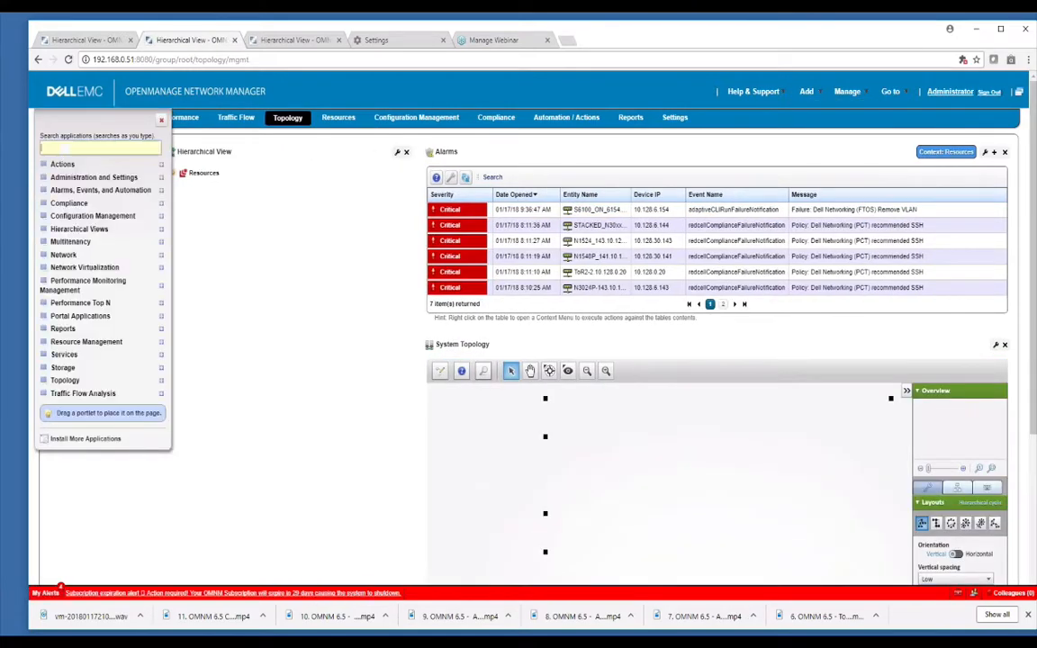
text(view)
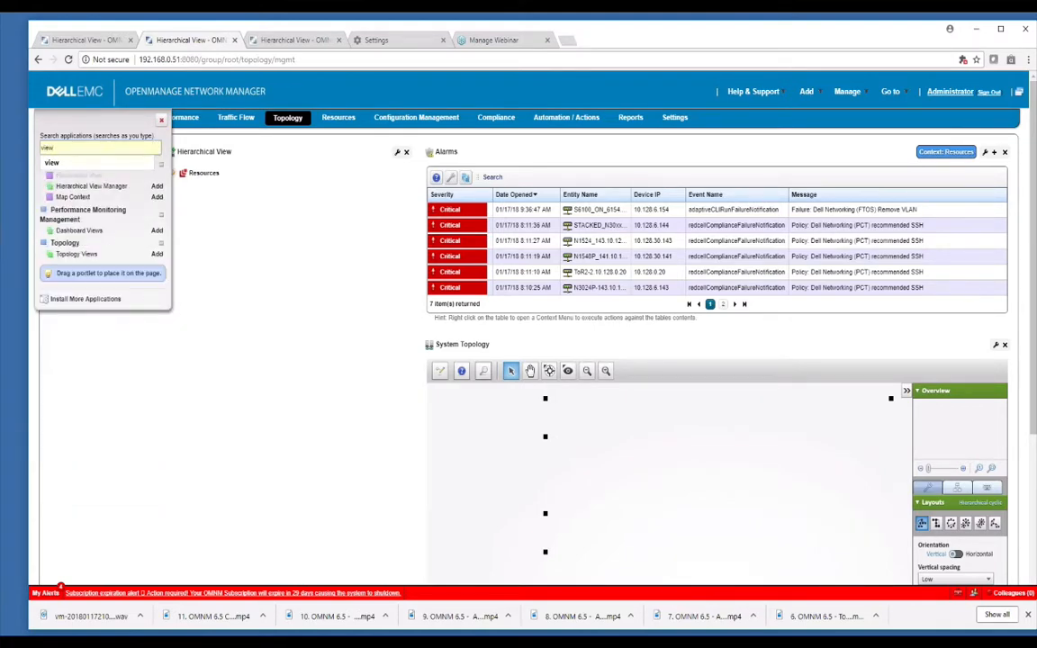
click(161, 120)
Create and save a root hierarchical view with the name Top Container from the Alarms / Events Hierarchical View Manager.
click(110, 119)
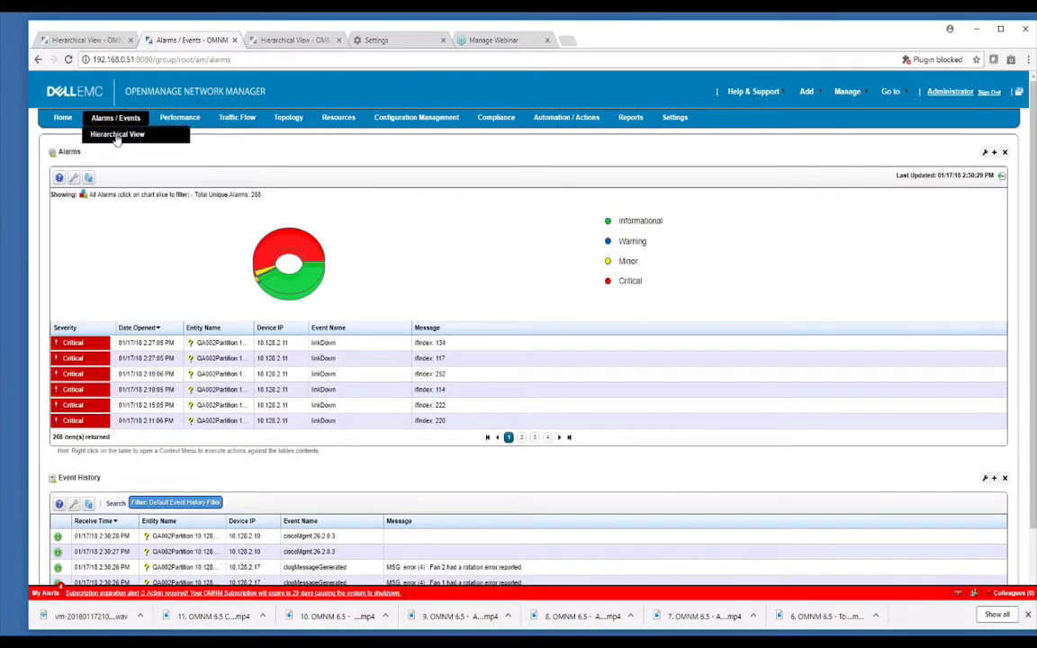
click(117, 135)
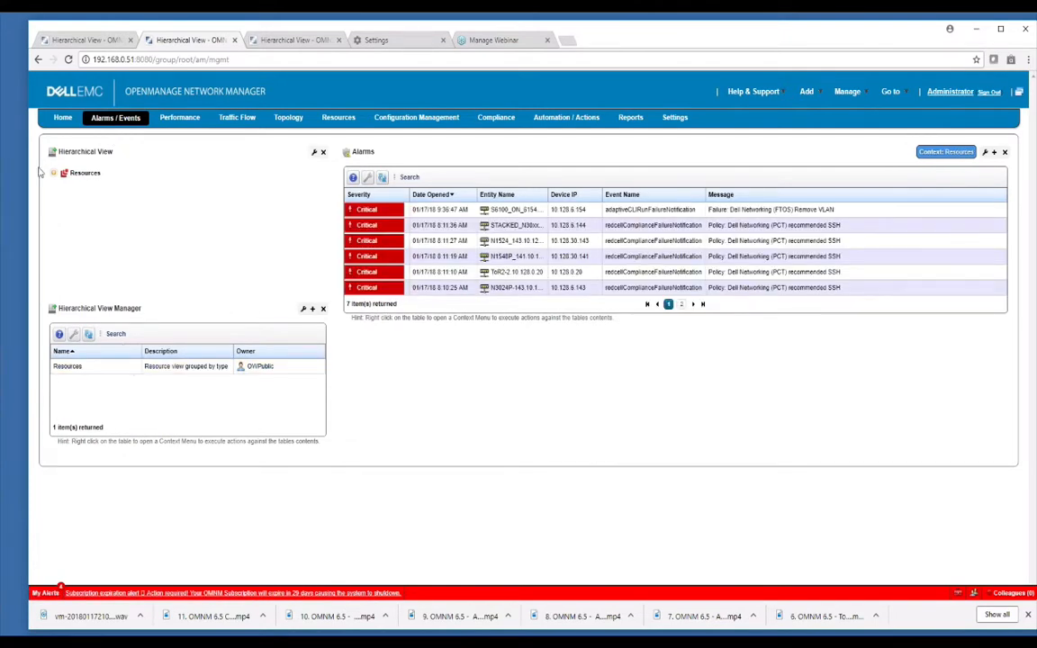
click(115, 372)
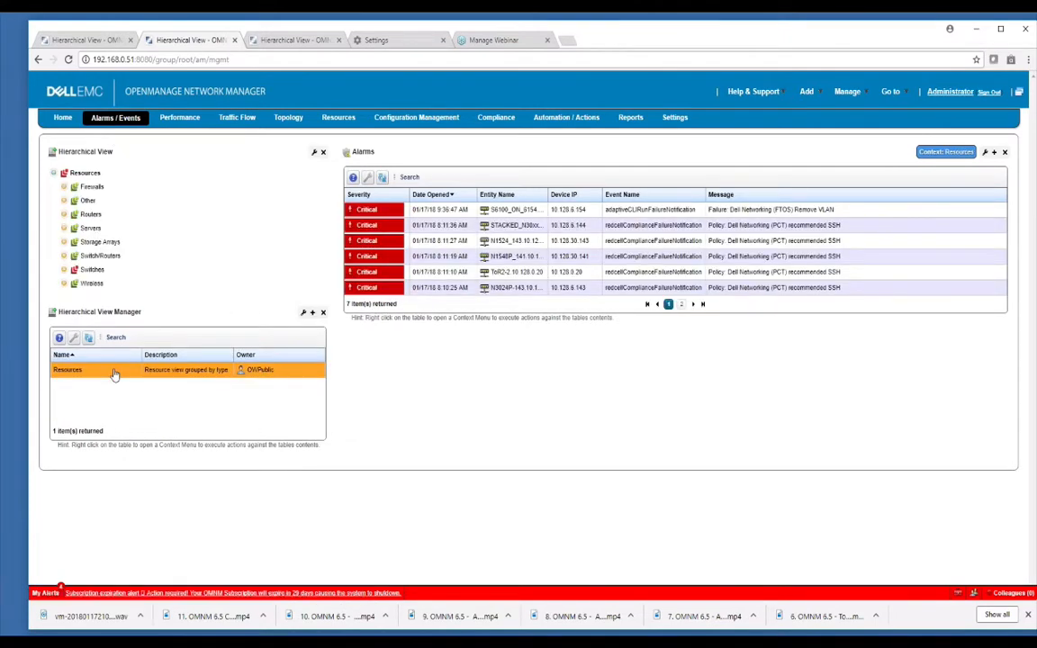
click(164, 393)
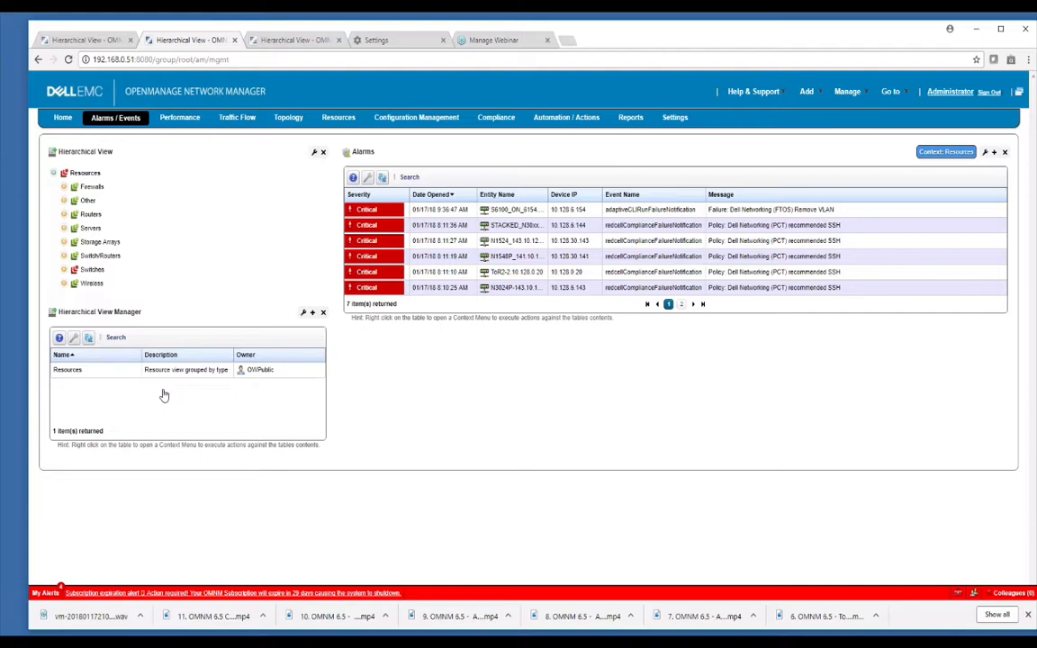
right_click(164, 393)
click(183, 397)
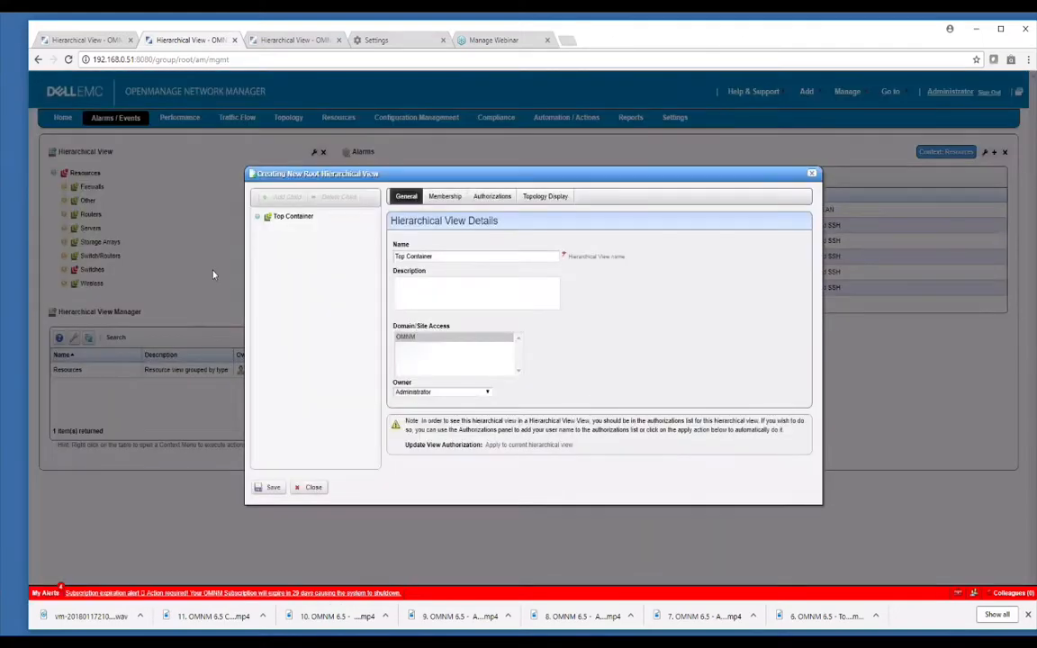
click(433, 257)
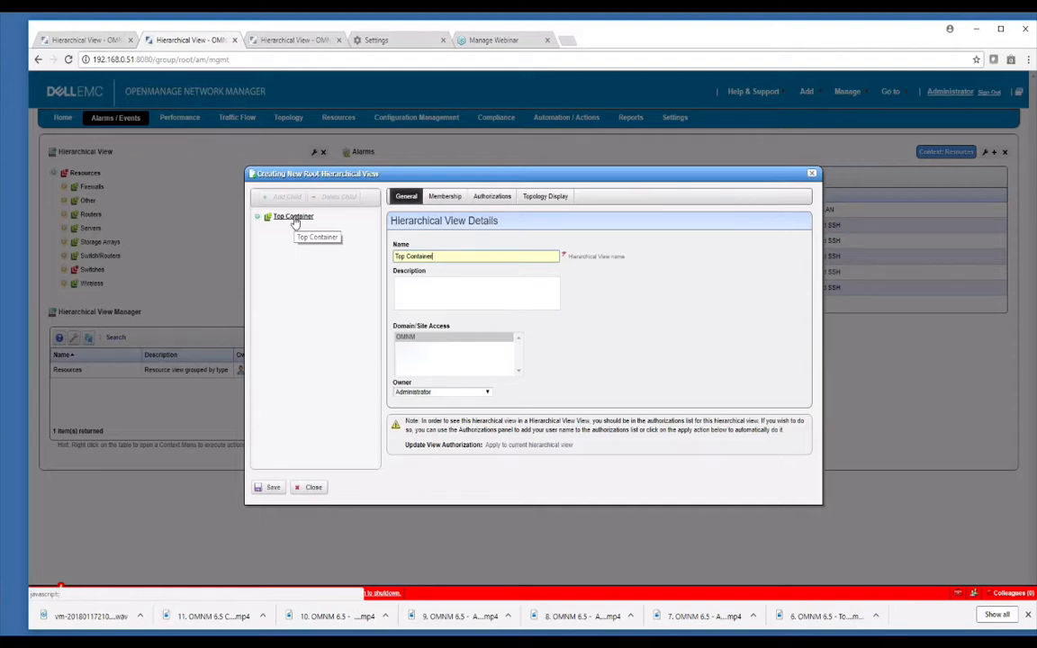
click(271, 487)
Add a child view under Top Container and name it NewMgmtView1.
click(280, 196)
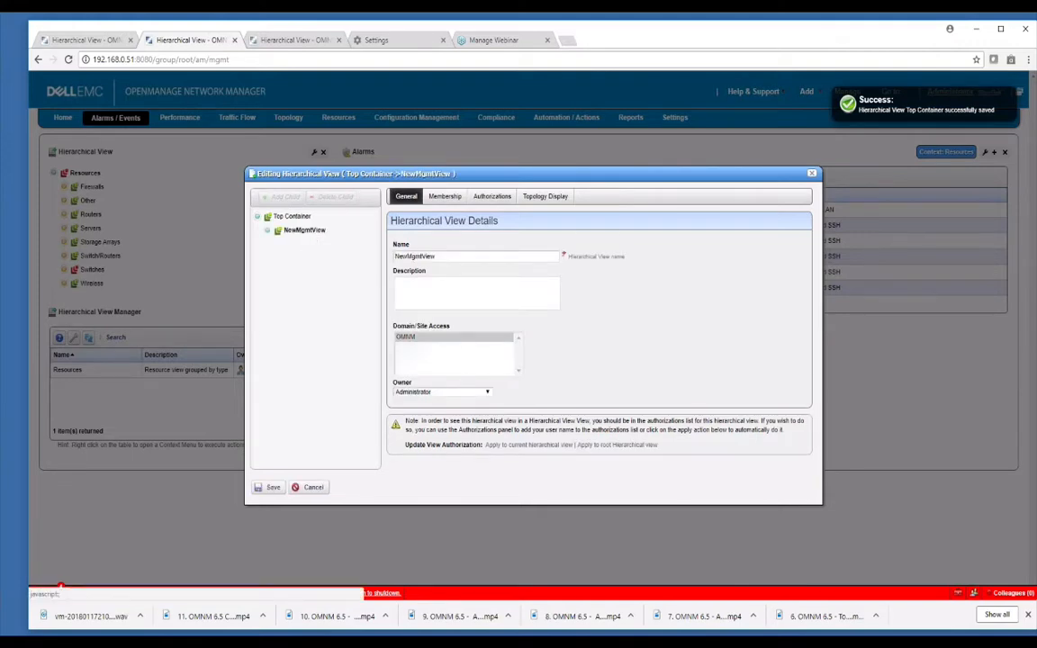
click(486, 256)
text(1)
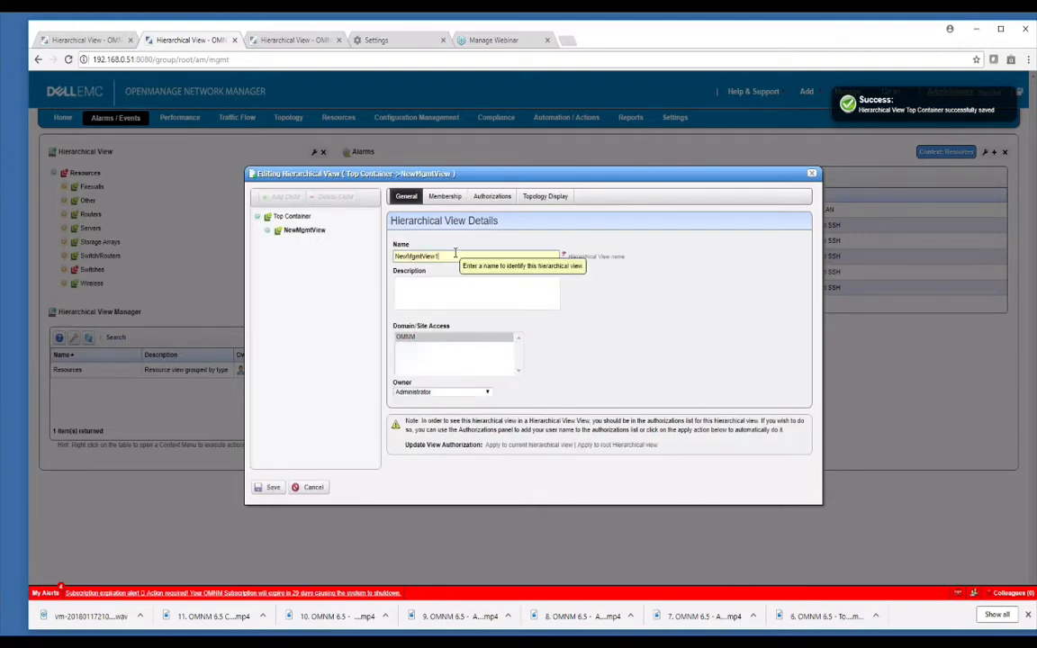
click(487, 354)
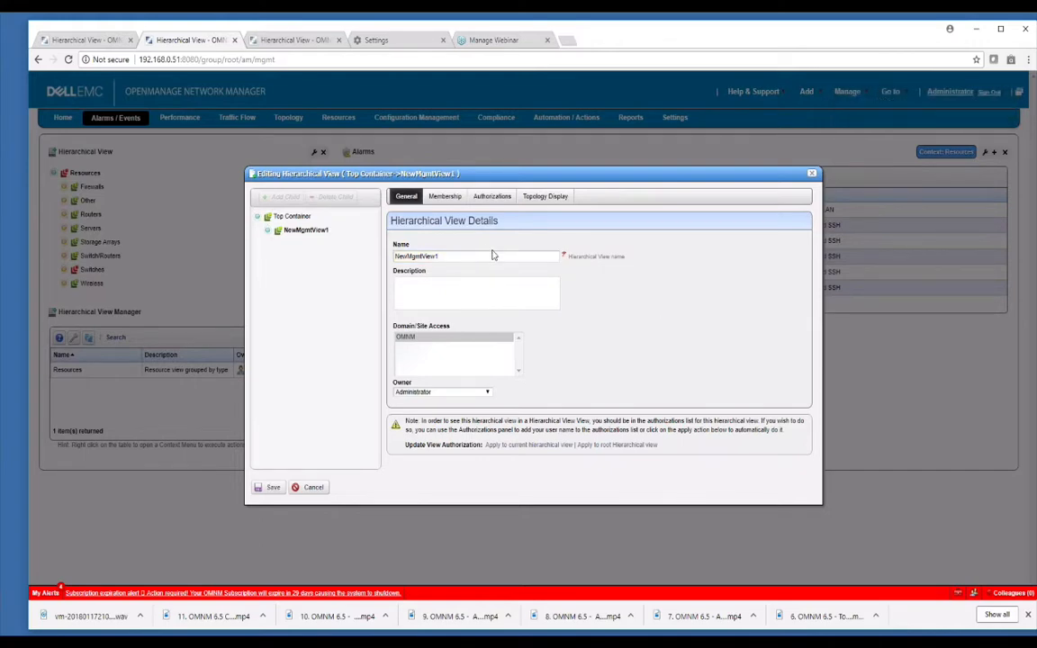
Start a new dynamic membership filter named "test" for NewMgmtView1.
click(445, 197)
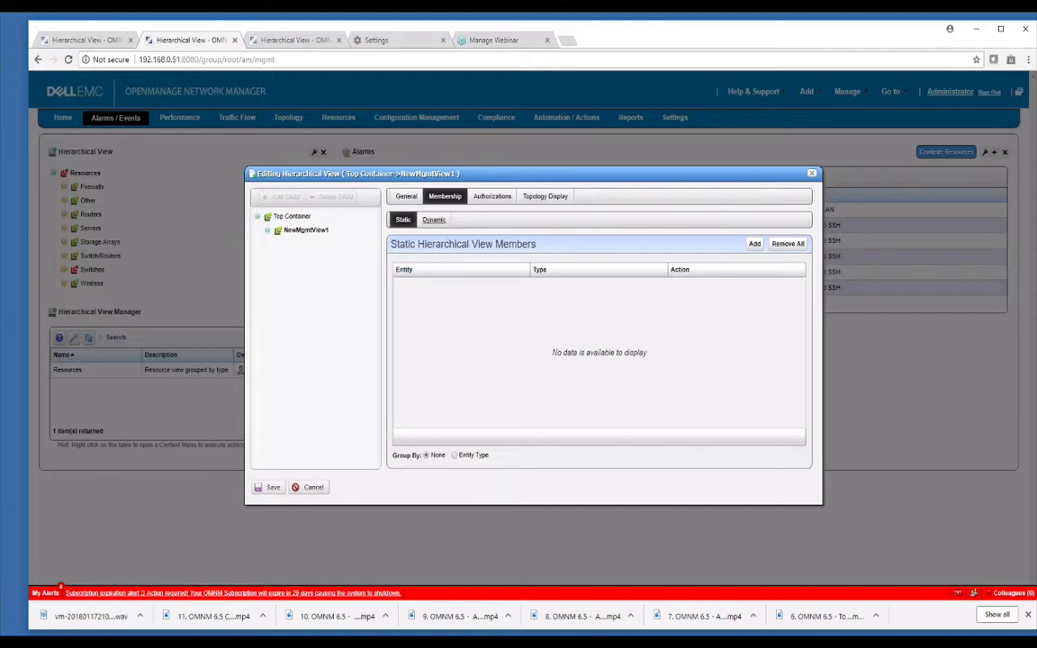
click(434, 220)
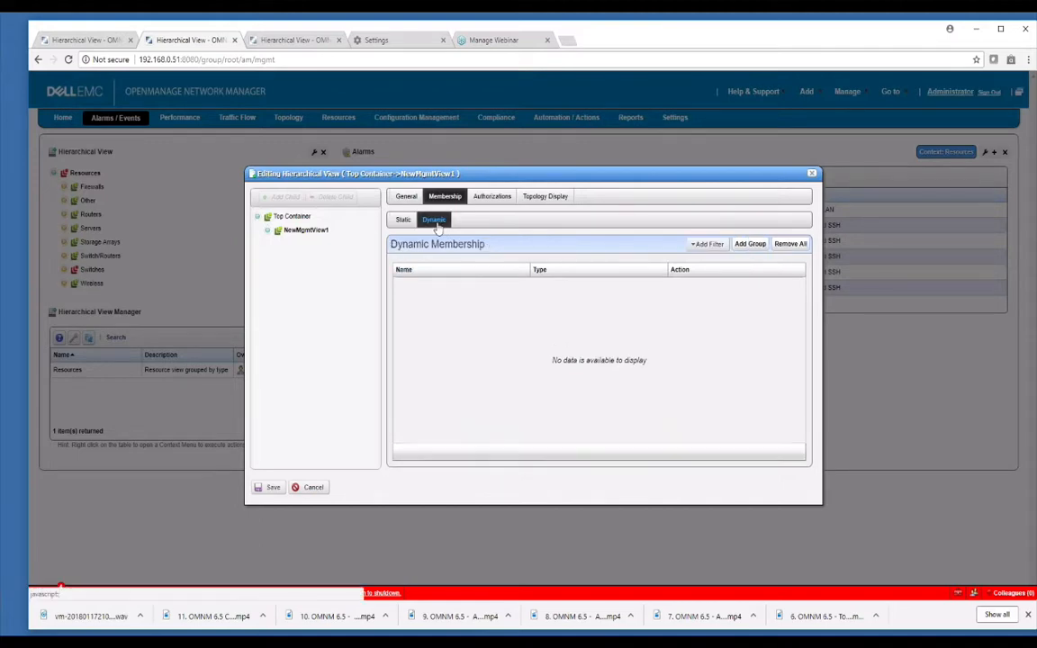
click(710, 245)
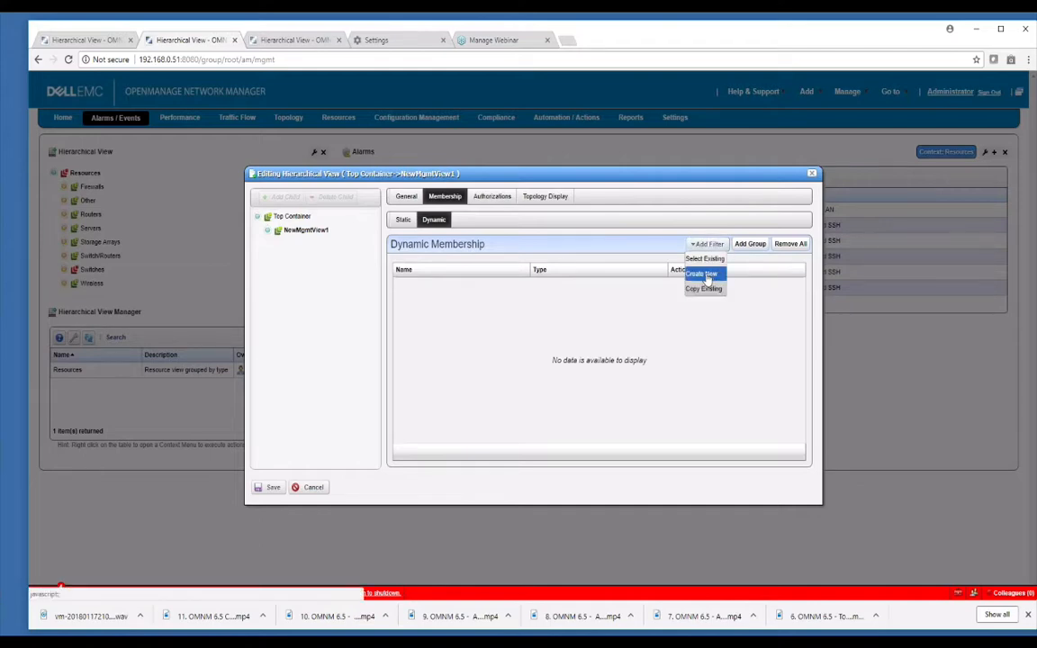
click(704, 276)
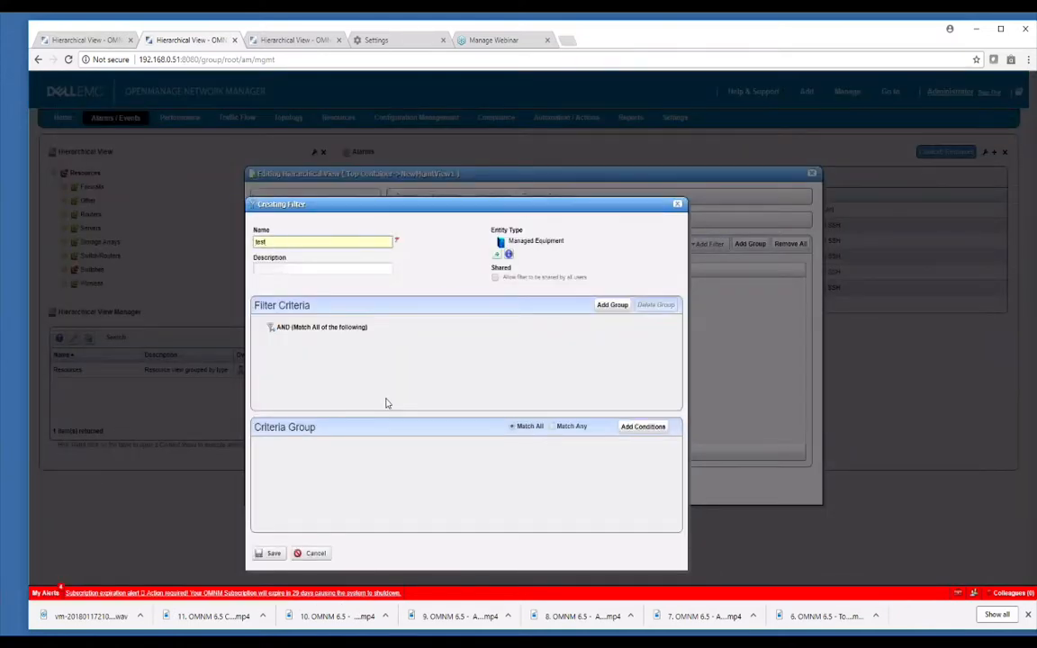
Add a condition to the "test" filter using the IP Address attribute with the "like" operator.
click(644, 427)
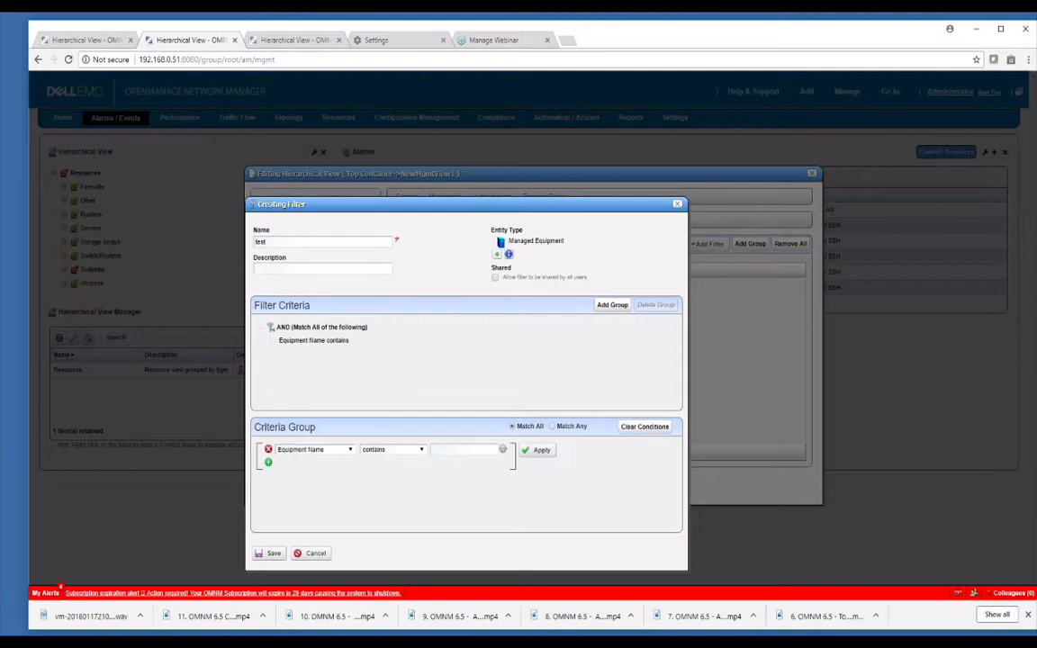
click(350, 450)
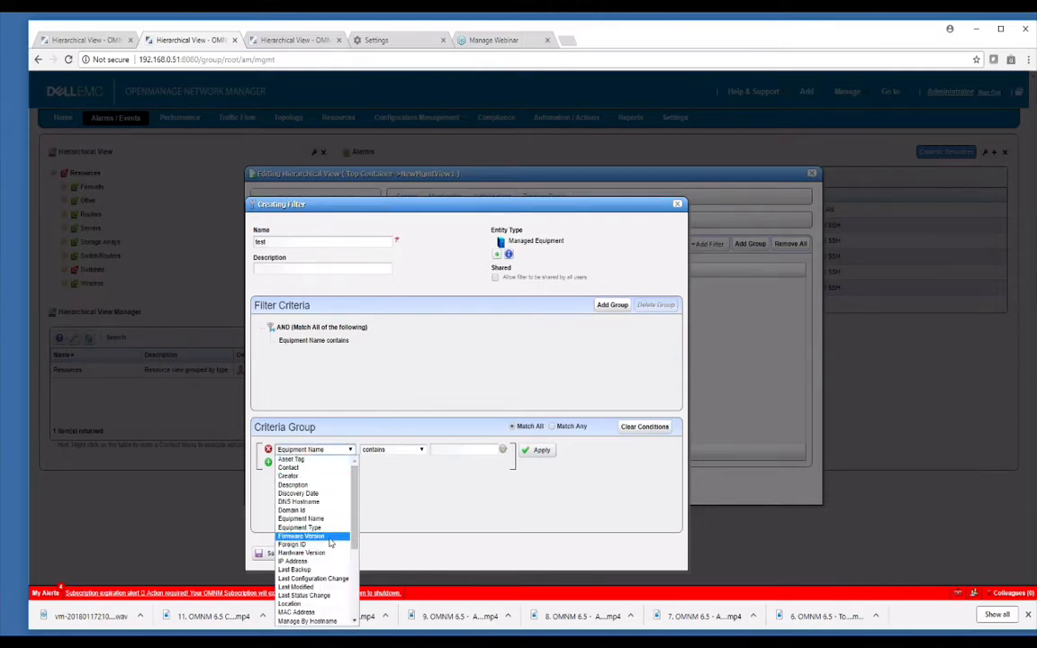
click(311, 561)
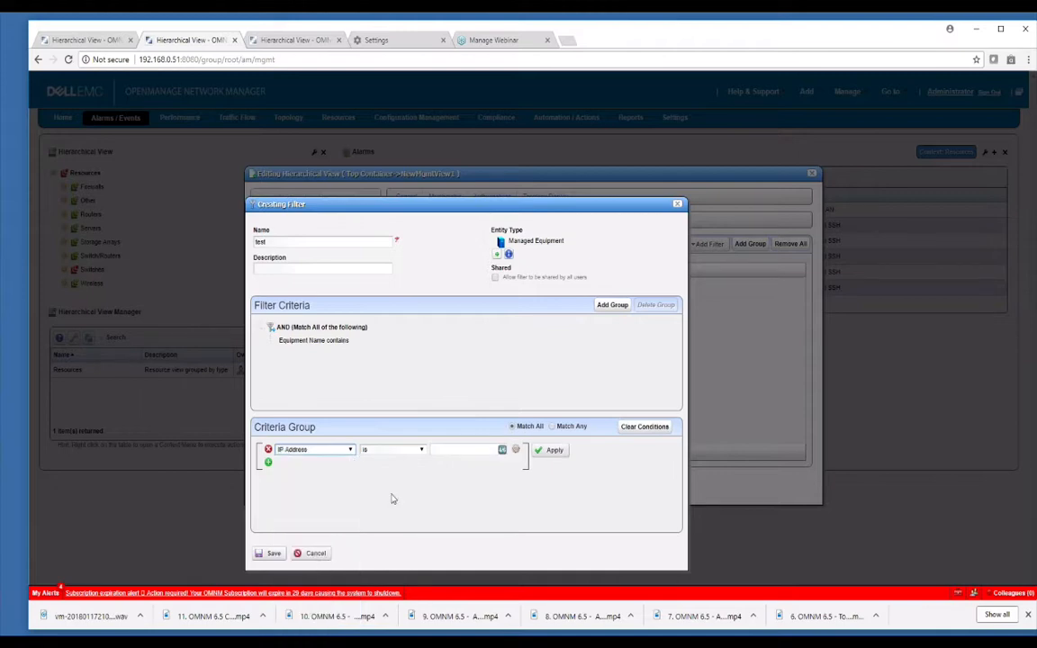
click(421, 450)
click(383, 479)
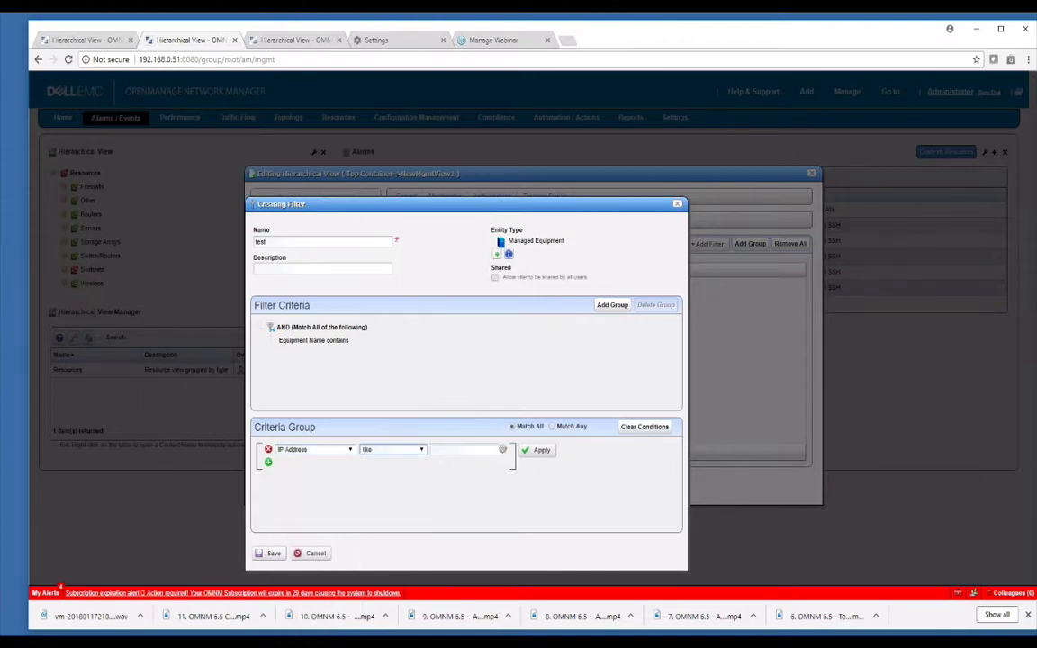
click(449, 447)
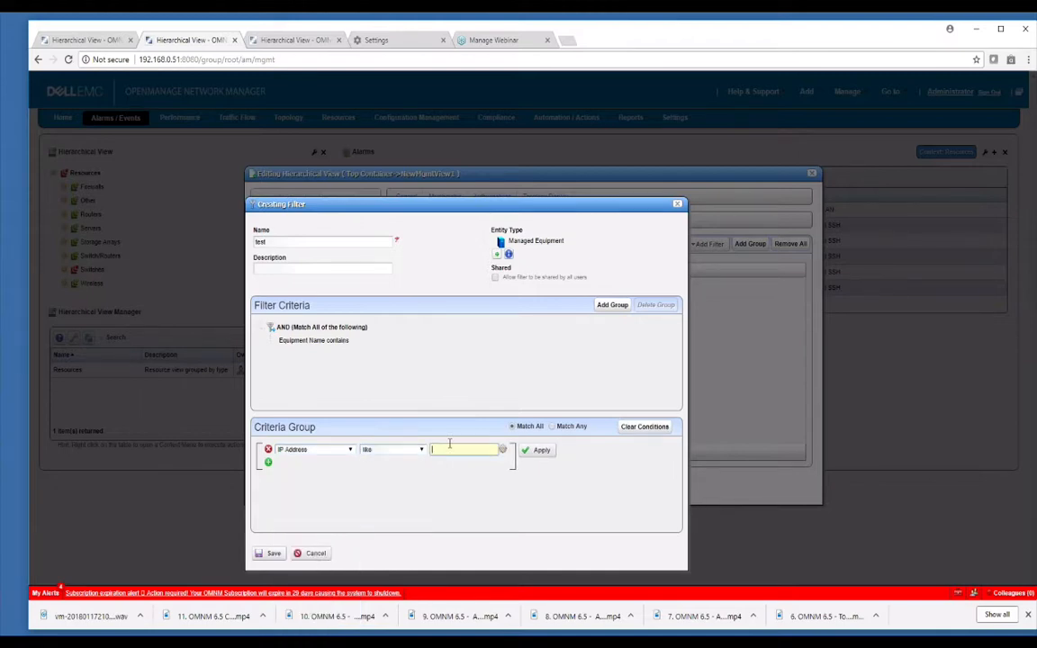
Switch the filter condition to Location, look through the selectable location entities, and cancel the filter without choosing one.
click(351, 451)
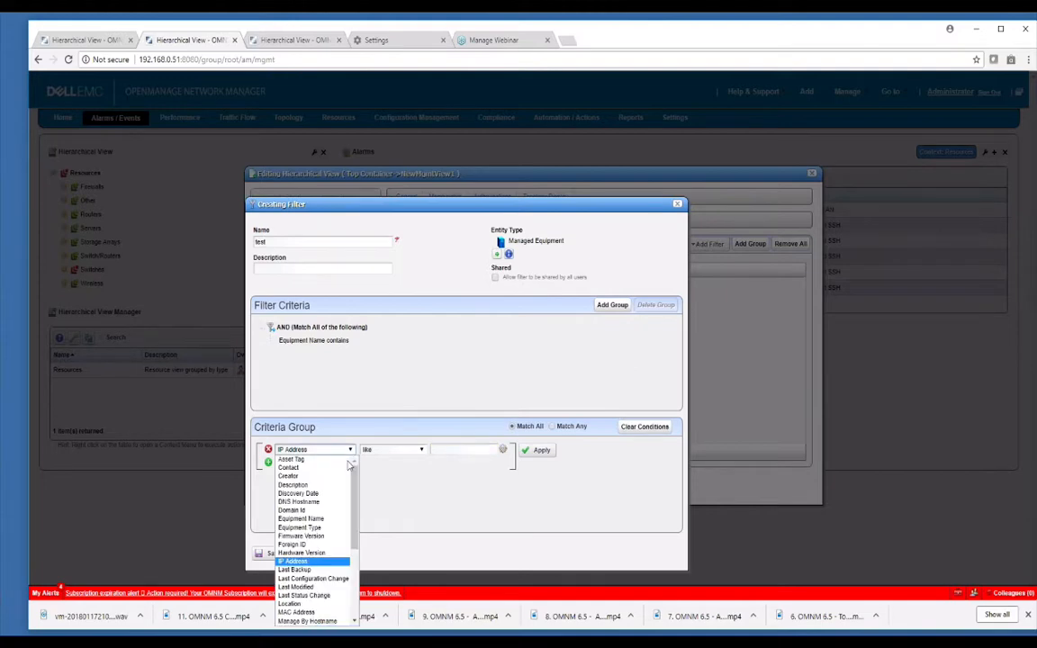
click(297, 603)
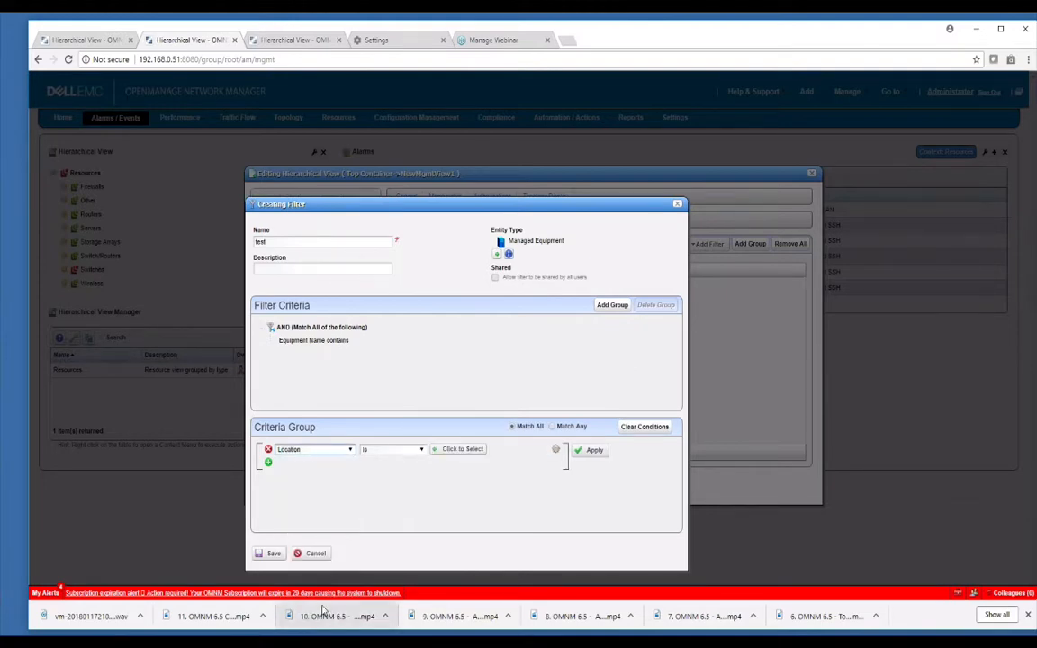
click(456, 449)
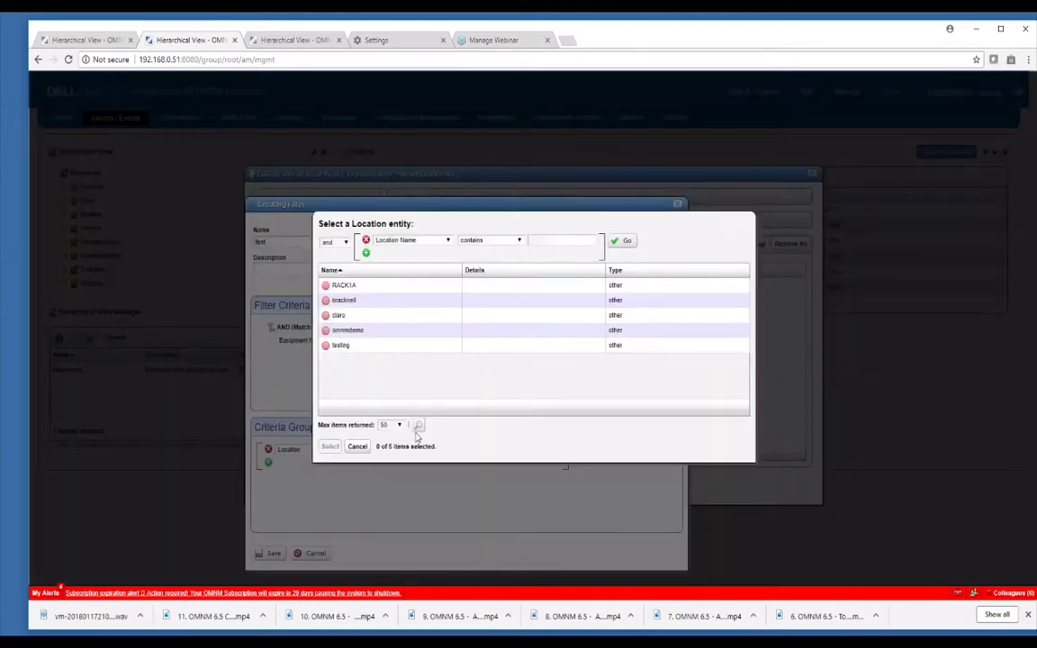
click(399, 288)
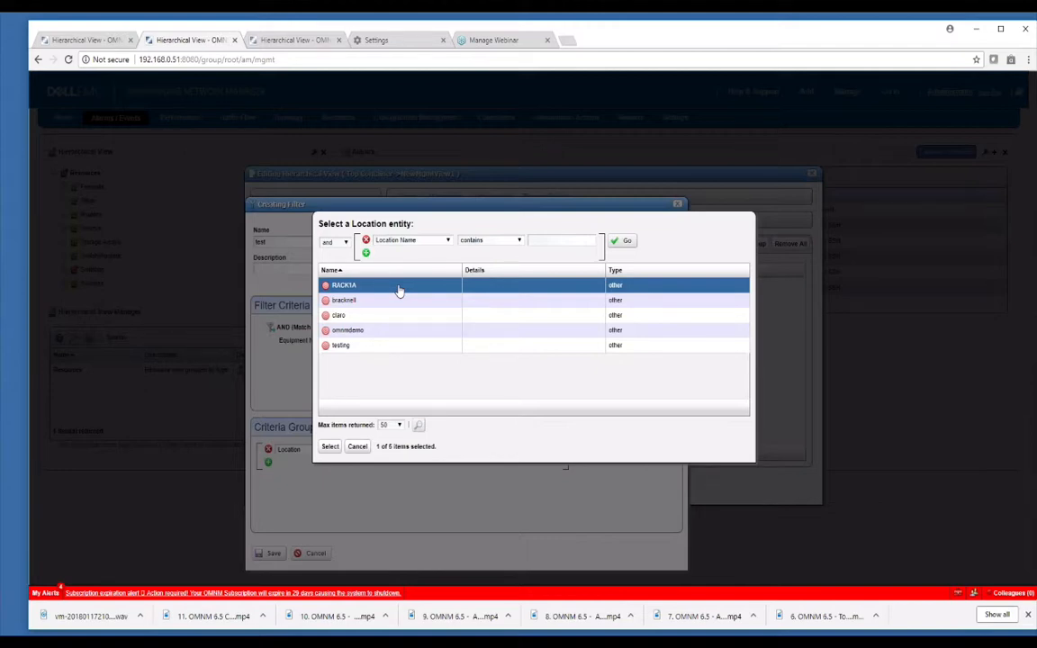
click(356, 447)
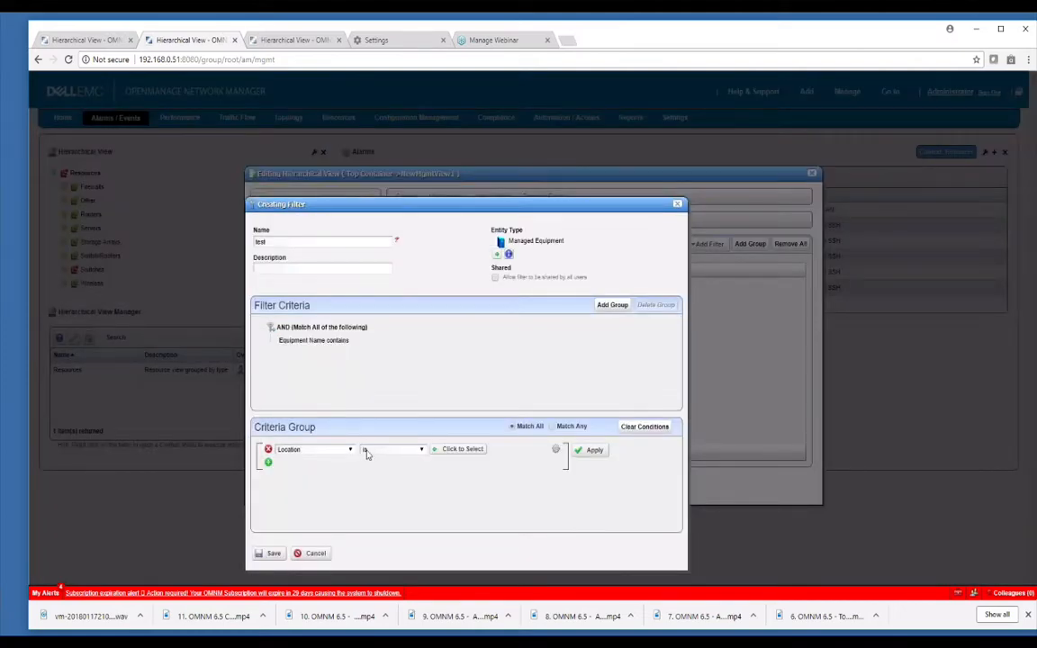
click(309, 554)
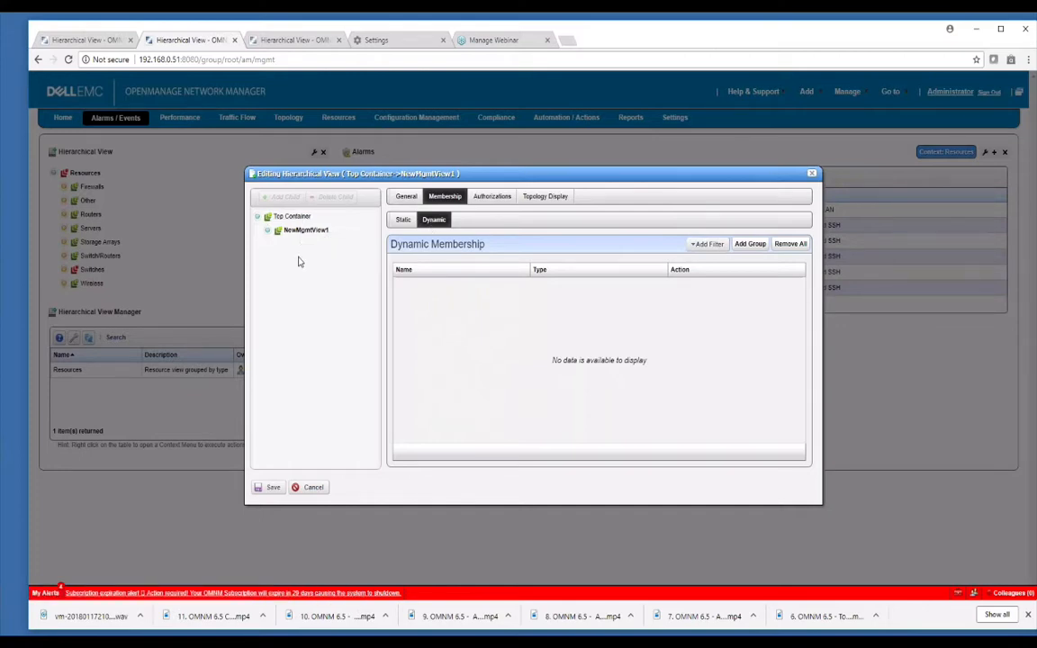
In NewMgmtView1's authorizations, look at the options for adding a user and cancel without adding one.
click(492, 196)
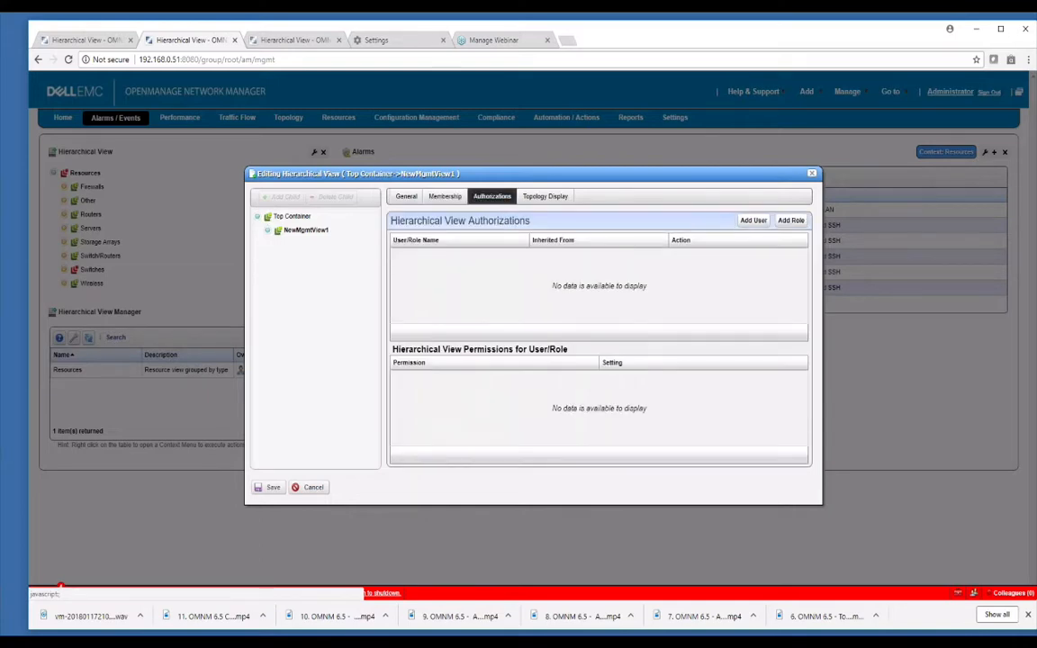
click(753, 220)
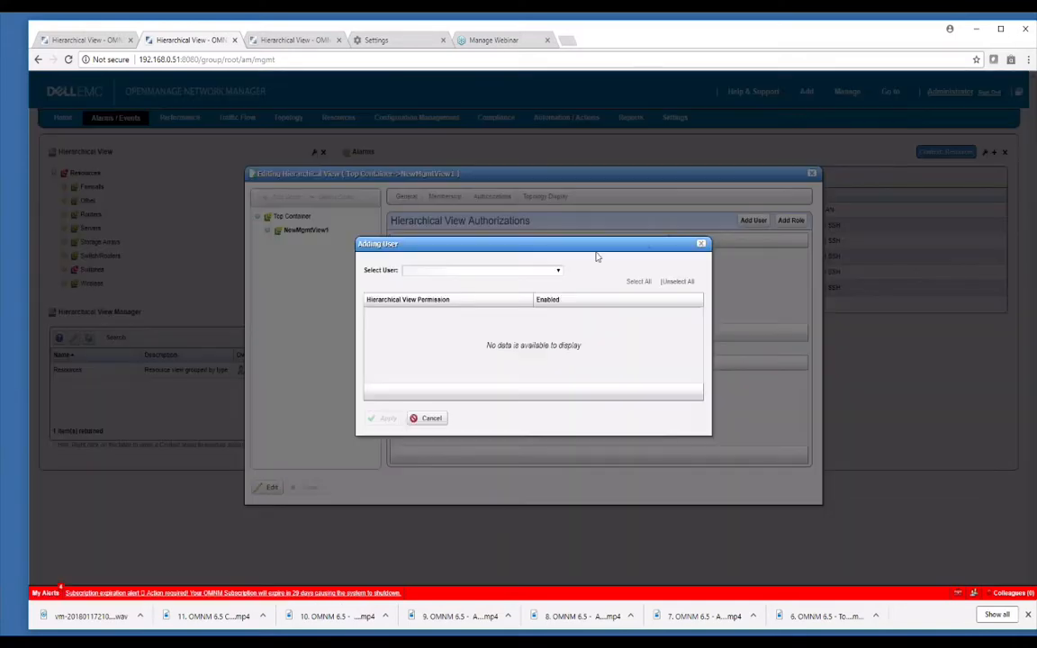
click(546, 270)
click(555, 267)
click(428, 418)
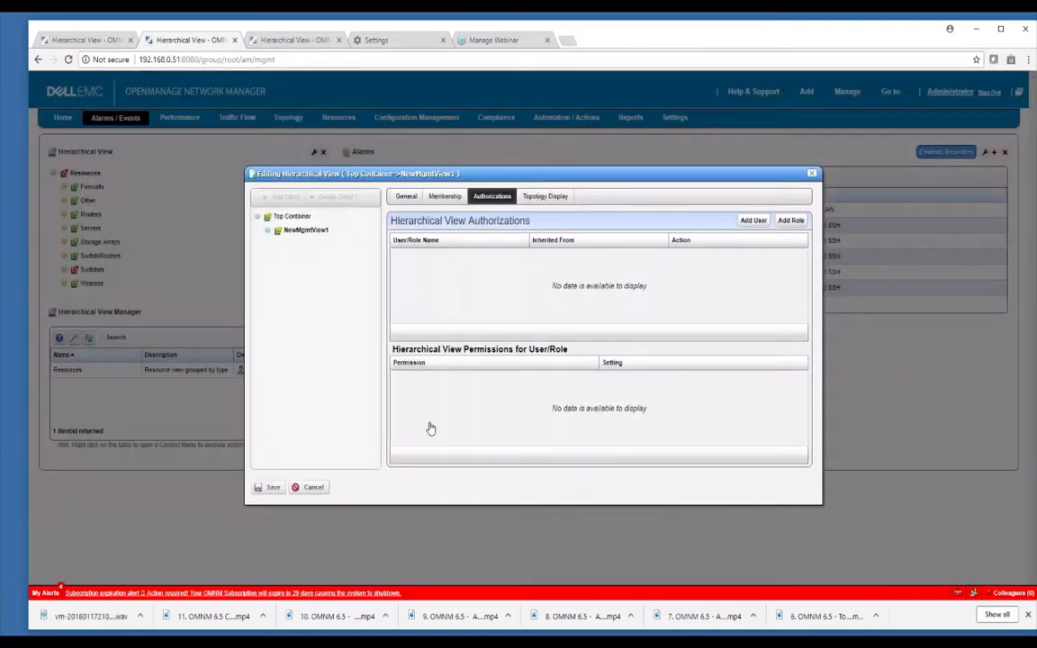
Authorize the ALL role on NewMgmtView1 with access, modify, create child and delete permissions, and save the view.
click(791, 222)
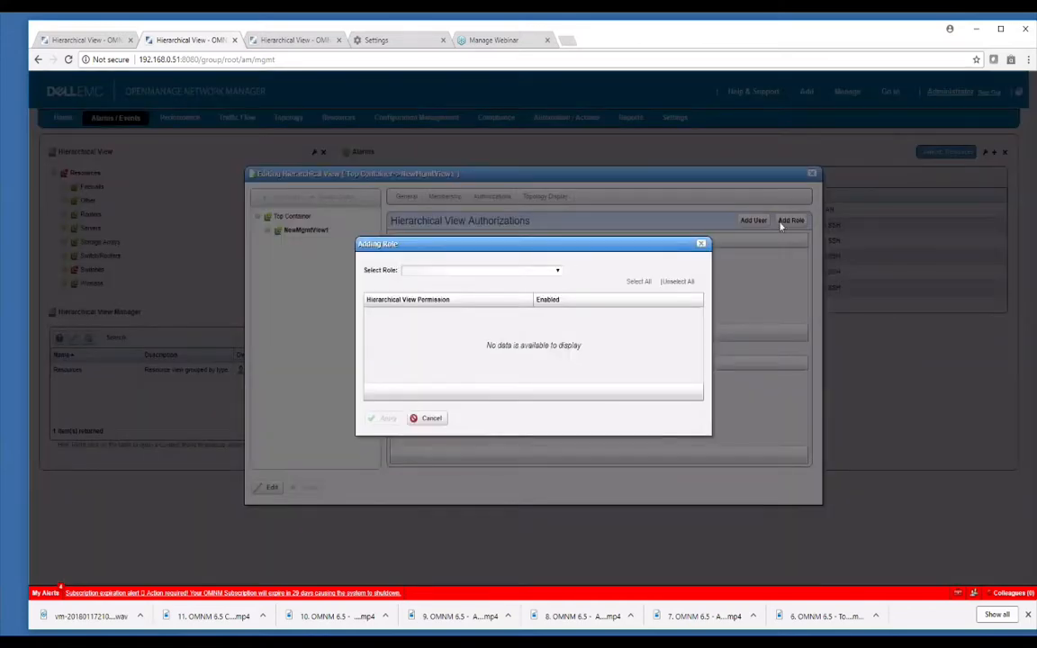
click(556, 272)
click(513, 295)
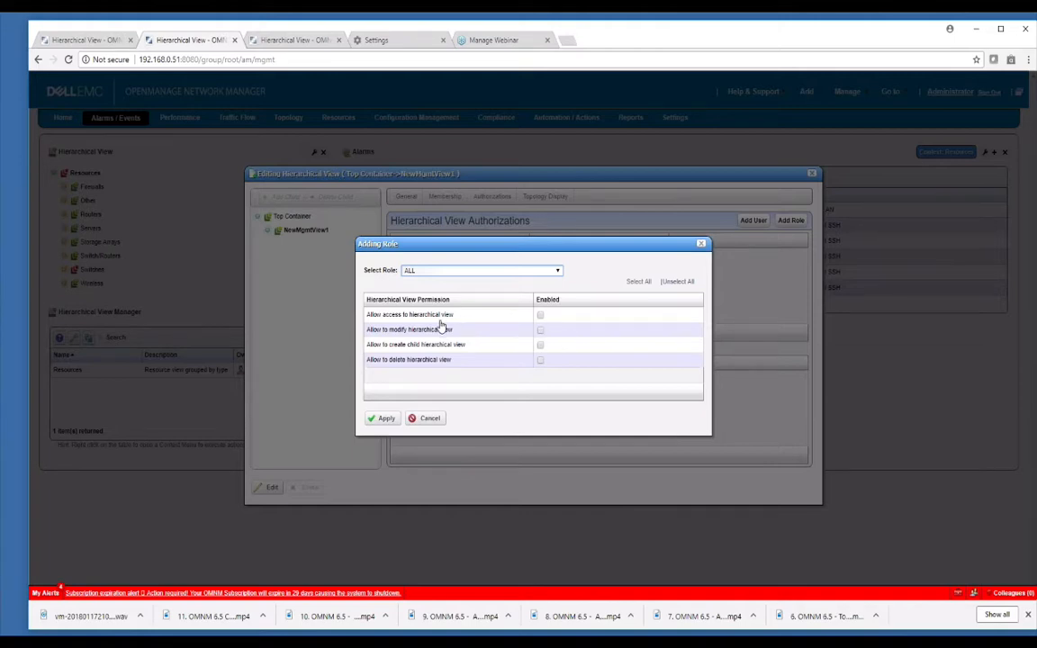
click(540, 344)
click(381, 419)
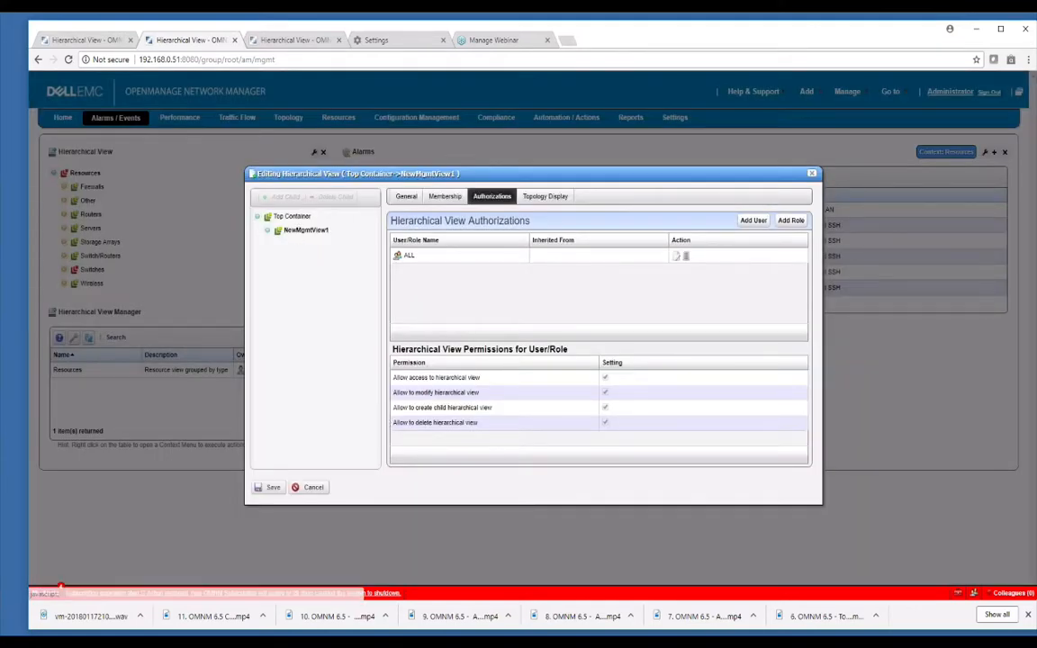
click(306, 230)
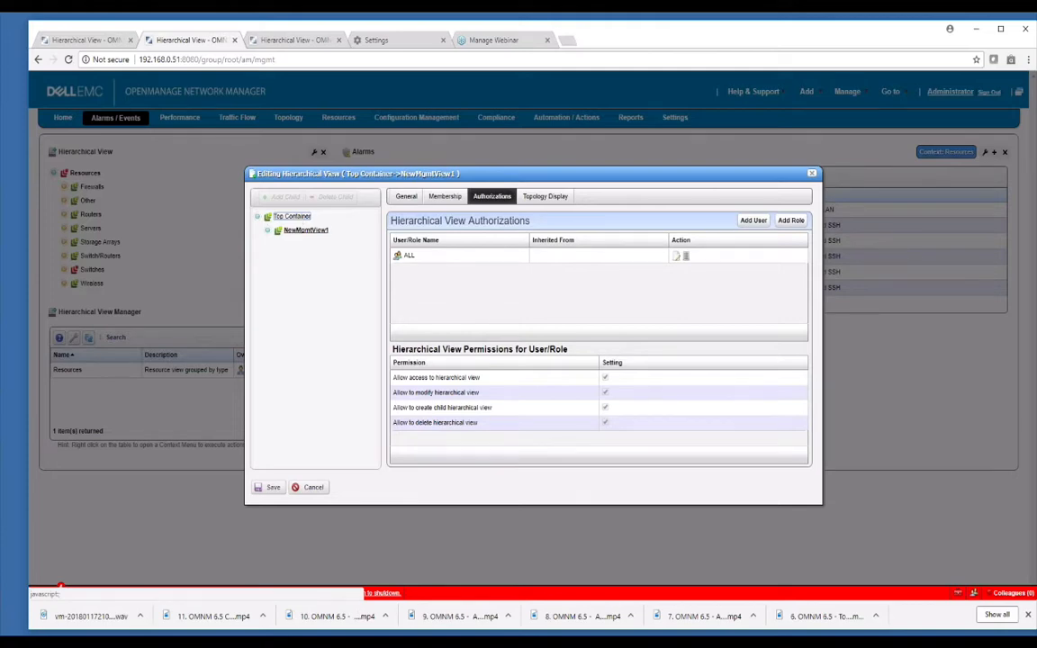
click(292, 217)
click(275, 487)
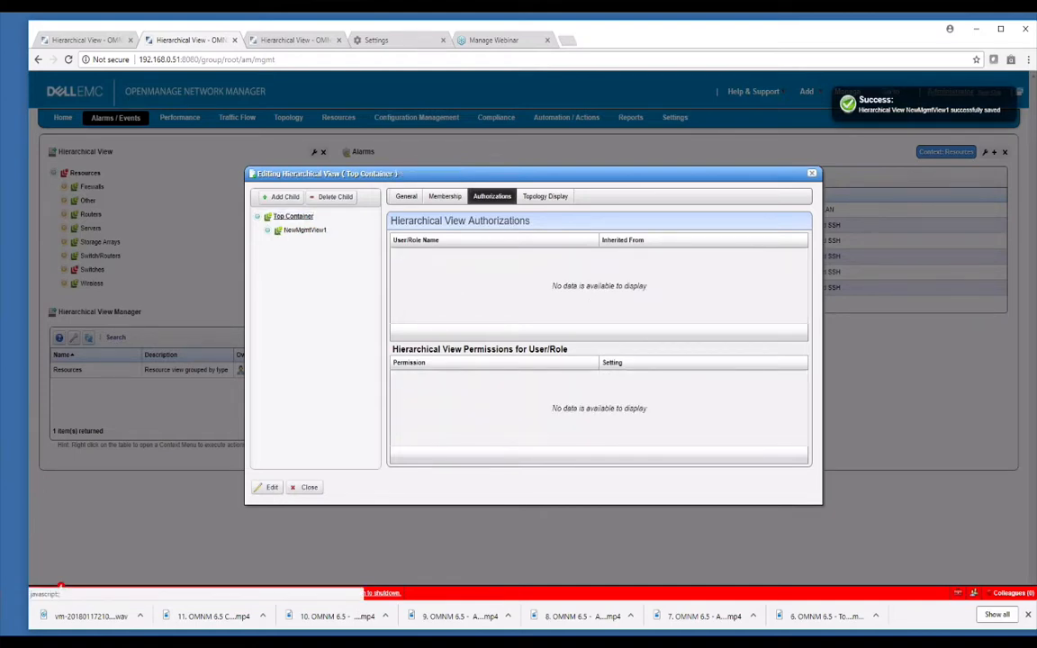
Authorize the ALL role on Top Container with access, modify, create child and delete permissions, then save and close the view editor.
click(304, 231)
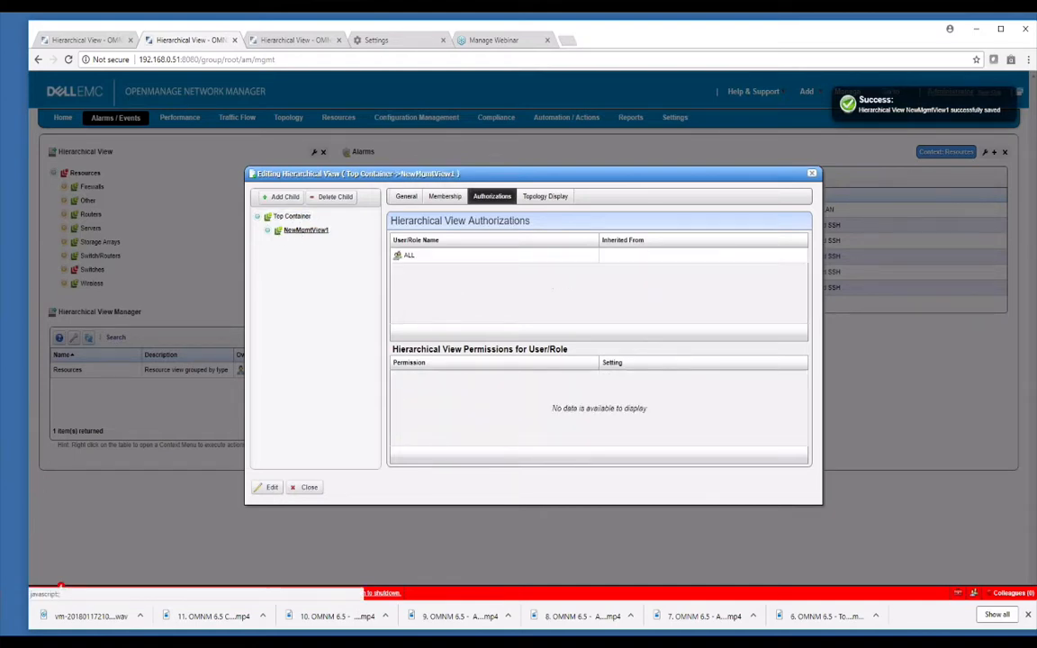
click(290, 216)
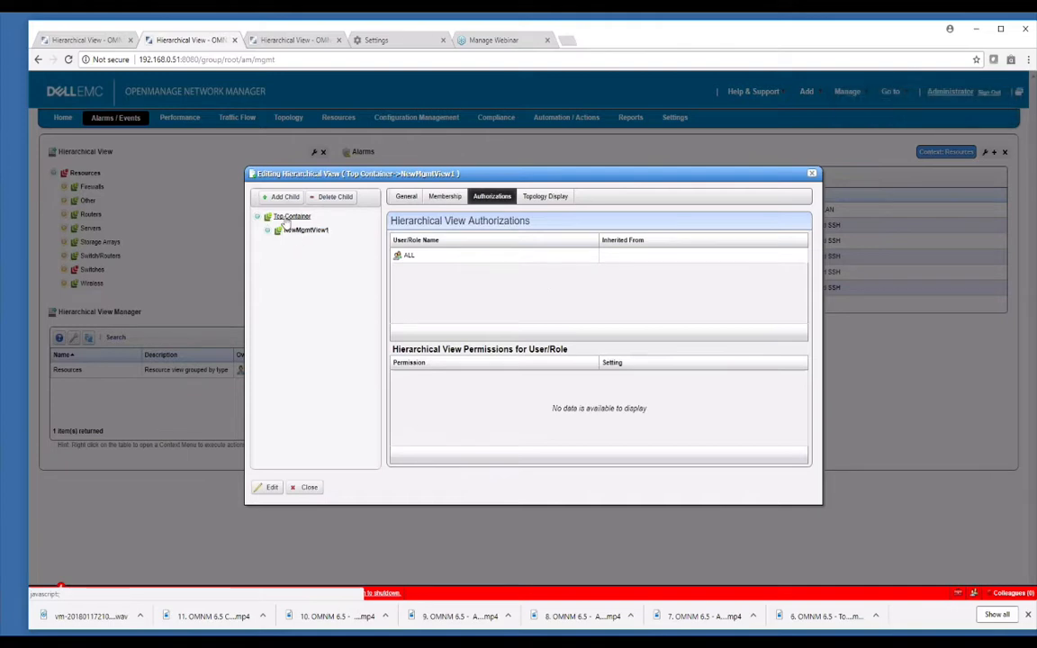
click(267, 487)
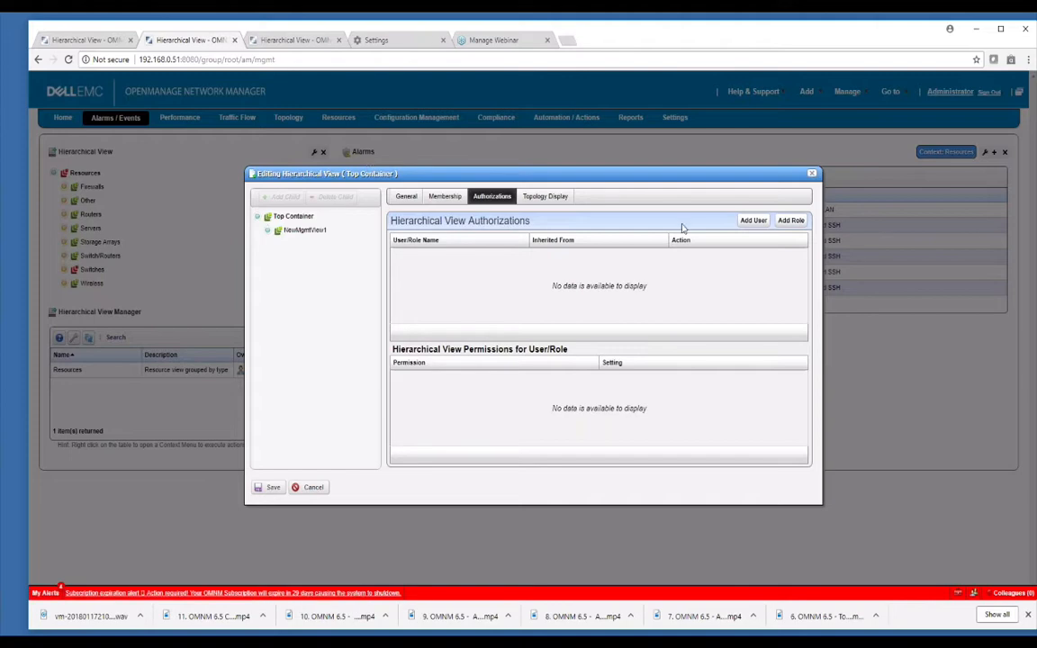
click(789, 221)
click(557, 270)
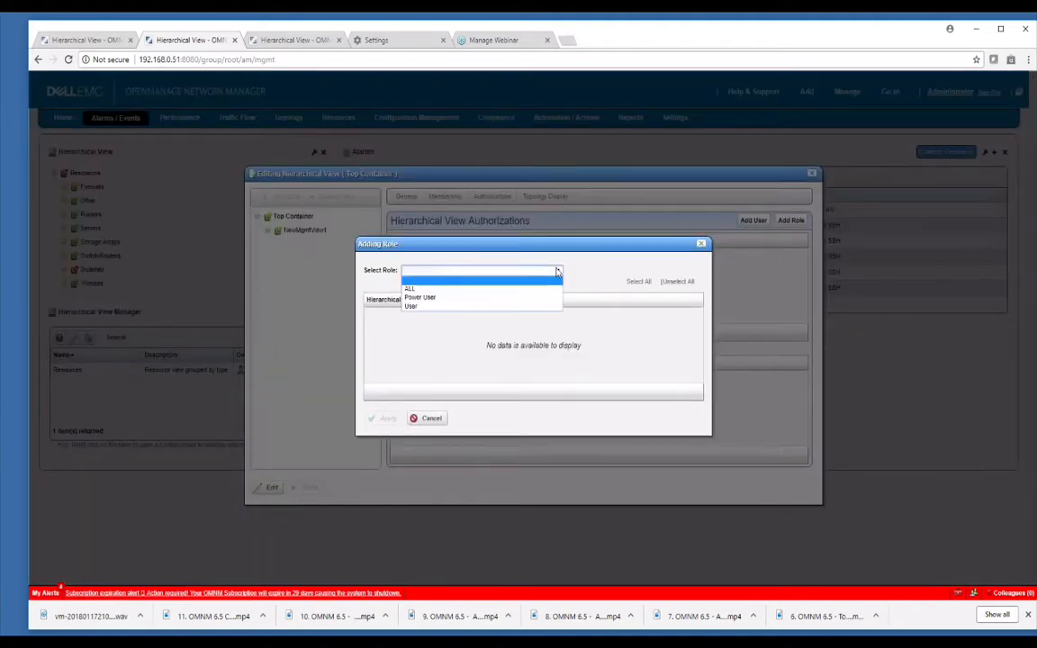
click(507, 304)
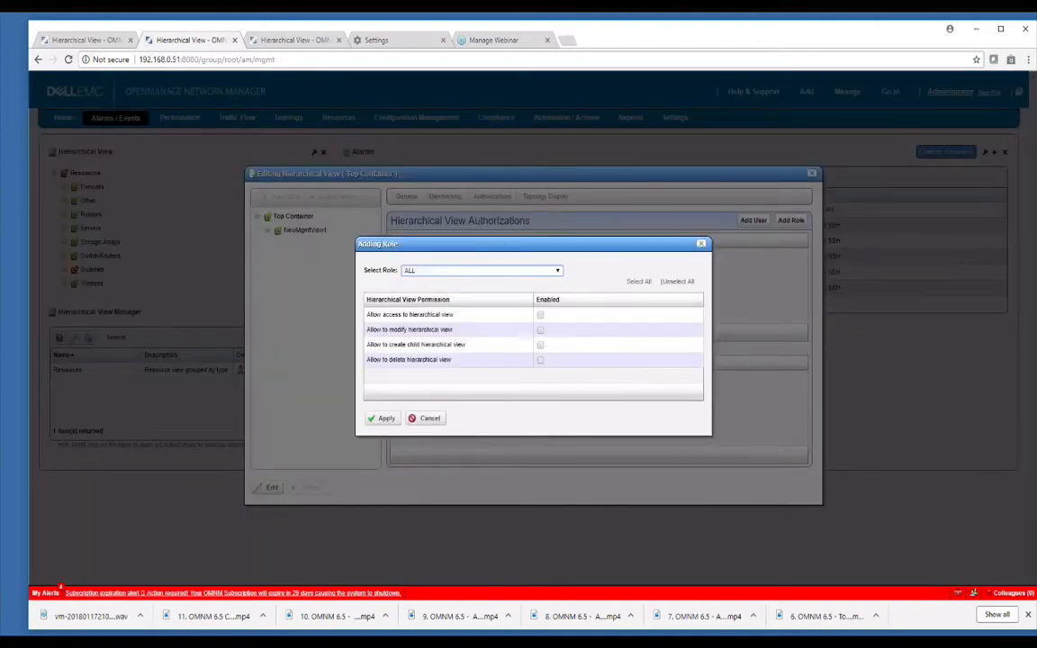
click(540, 314)
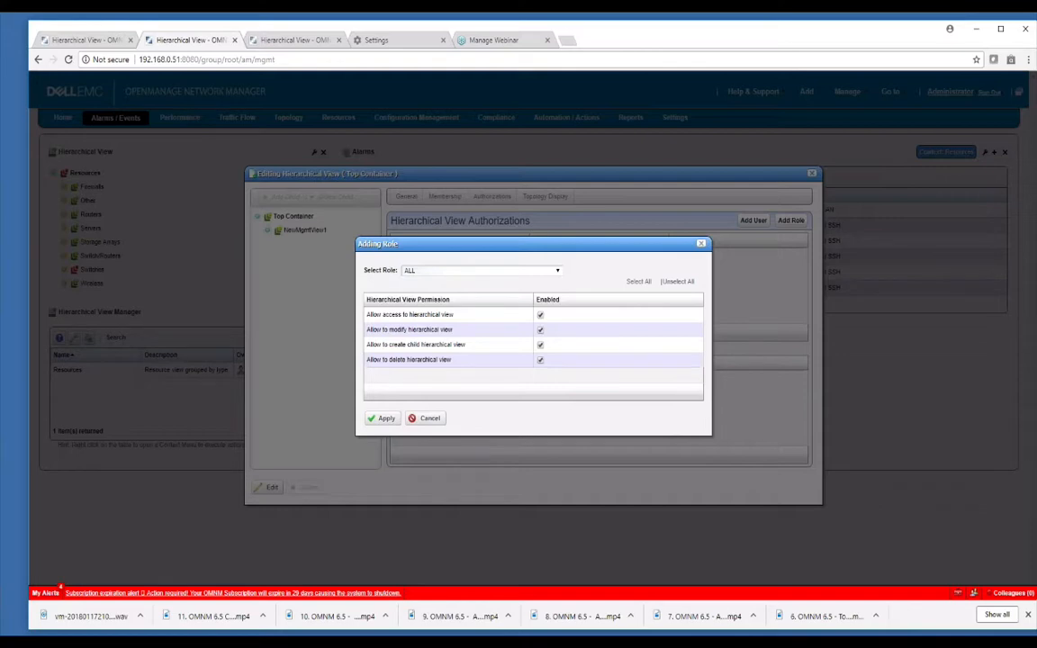
click(382, 417)
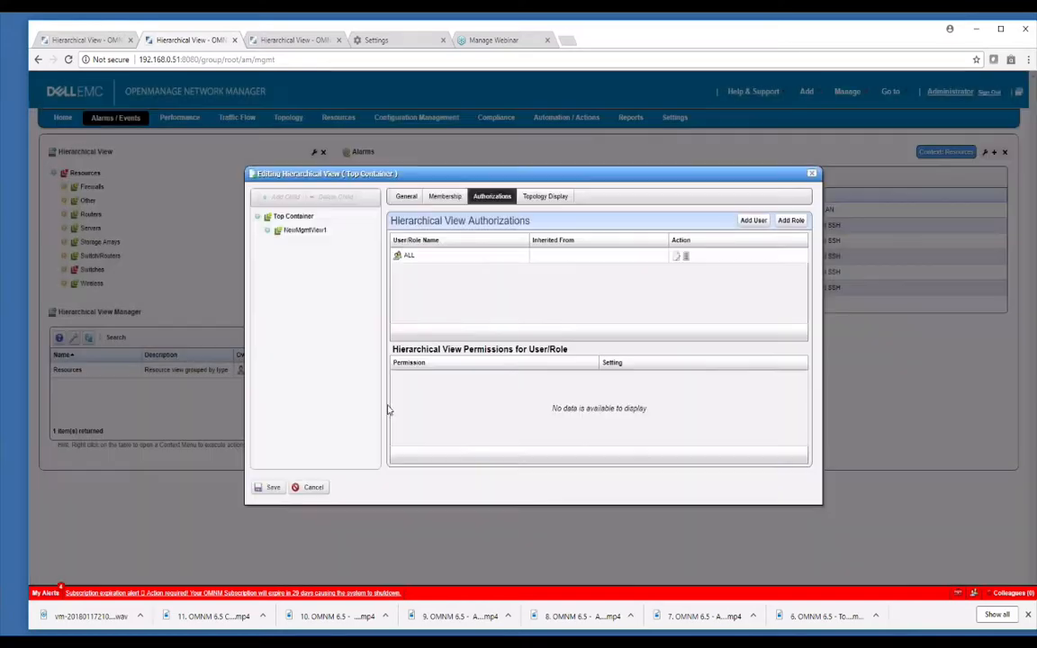
click(272, 487)
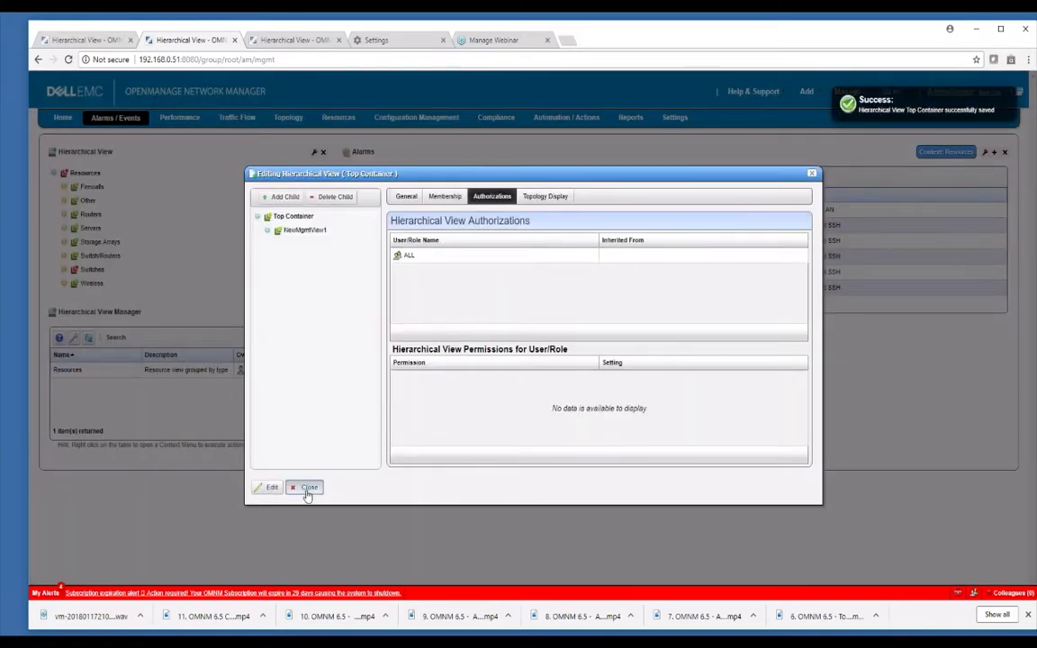
click(307, 489)
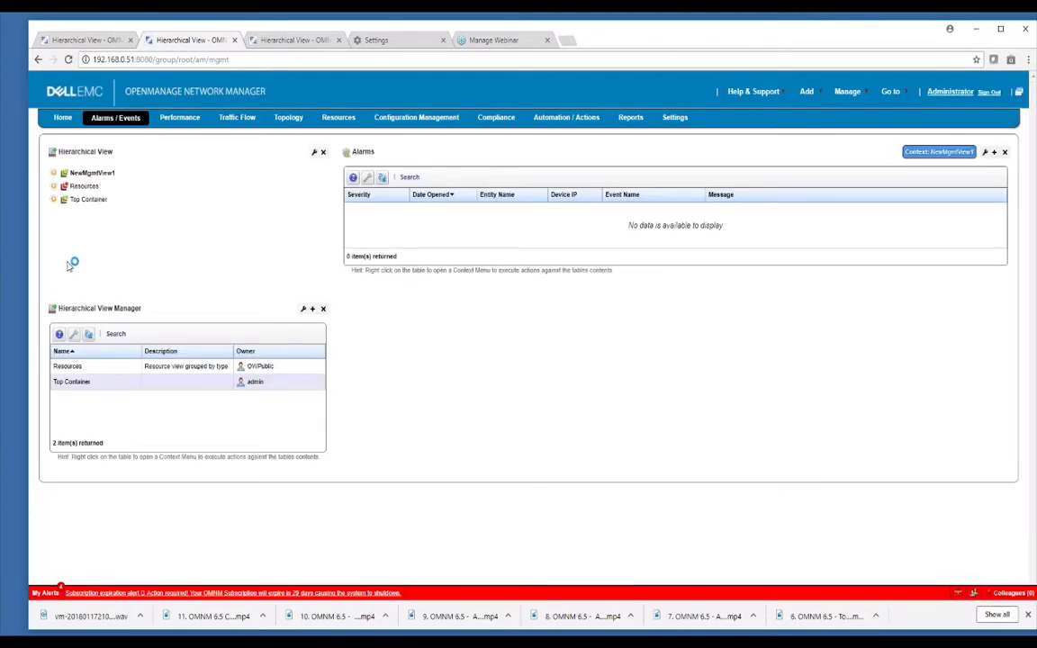
Expand Top Container in the Hierarchical View tree, then open the Resources view's editor and close it without changes.
click(53, 199)
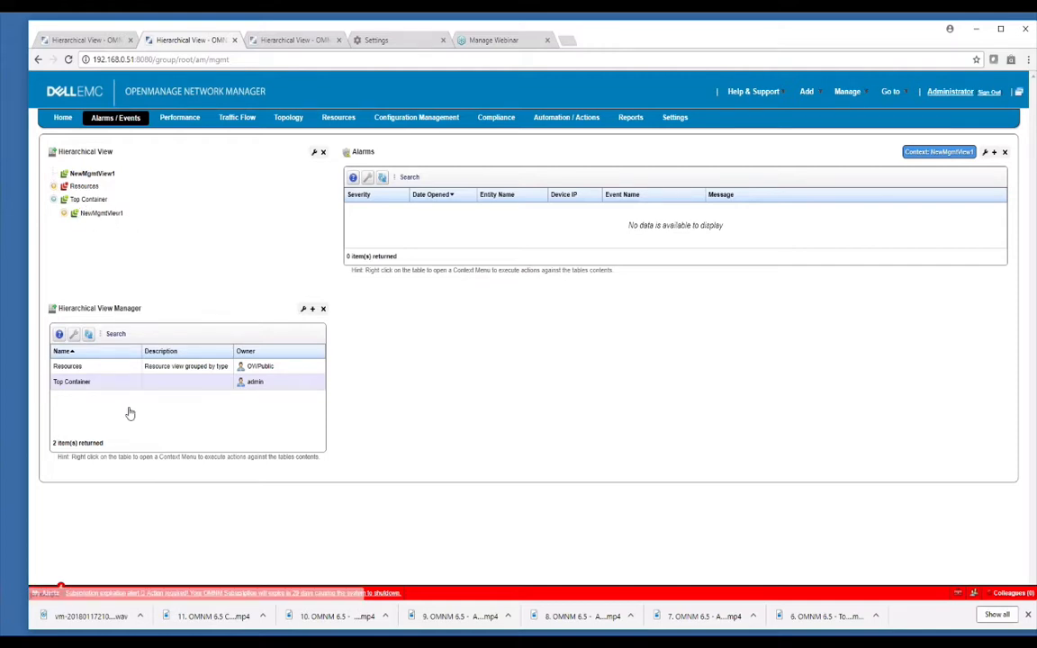
right_click(88, 366)
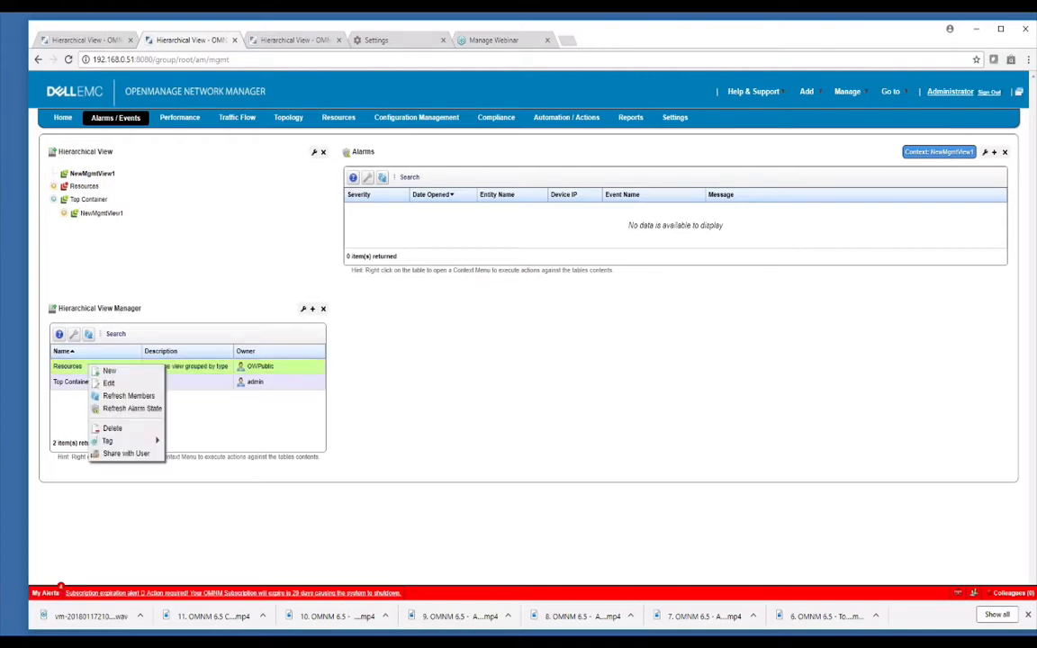
click(108, 383)
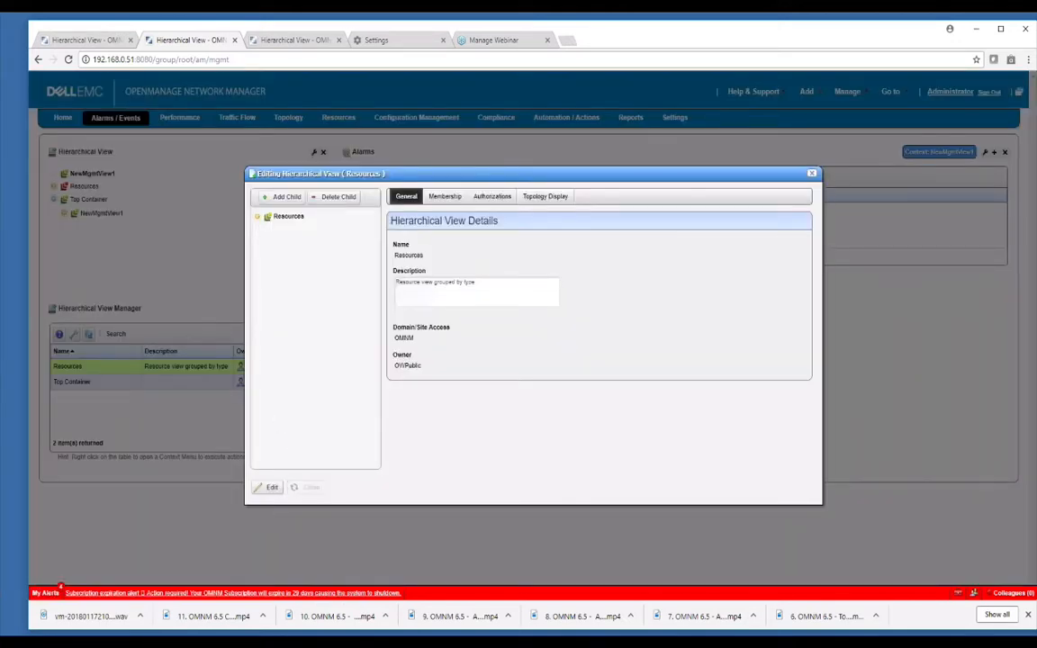
click(310, 486)
Set the Hierarchical View Manager's current filter to All Containers and apply it.
click(74, 334)
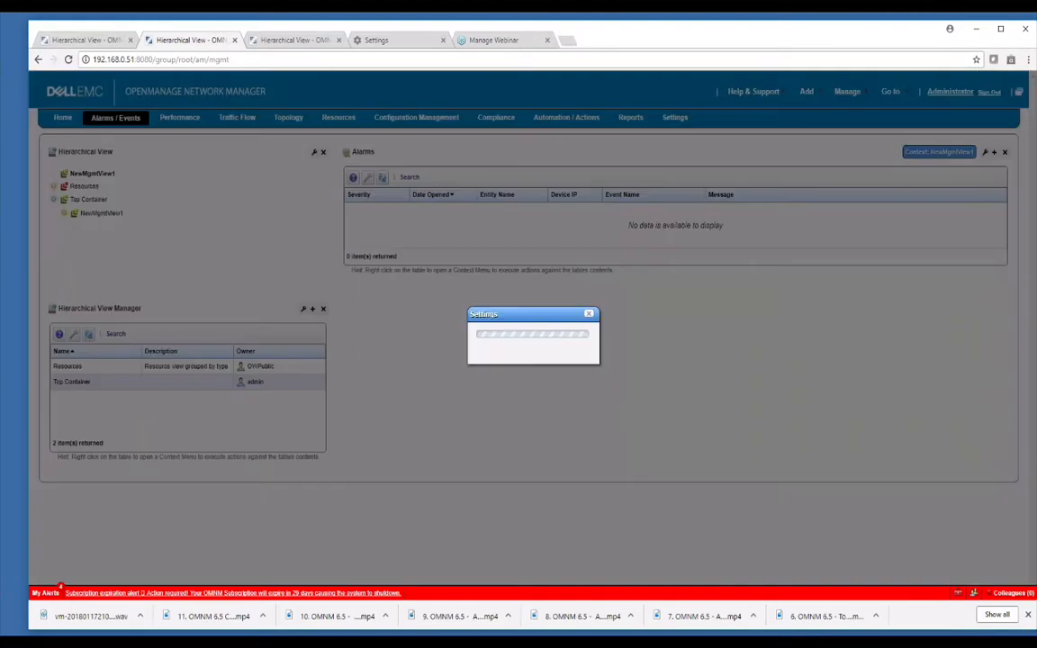
click(428, 323)
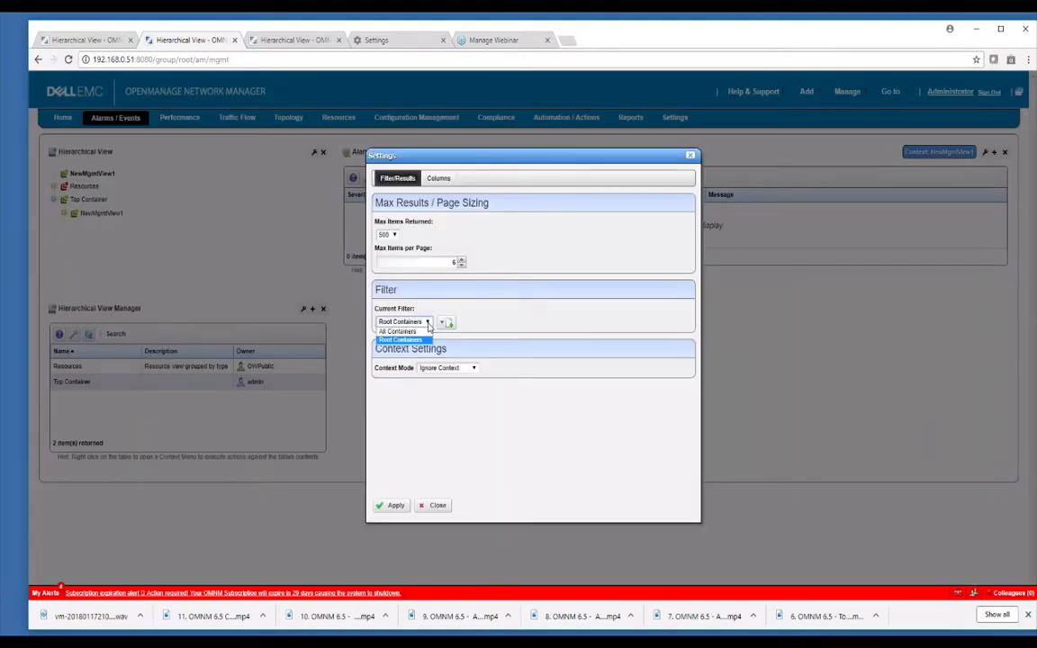
click(417, 335)
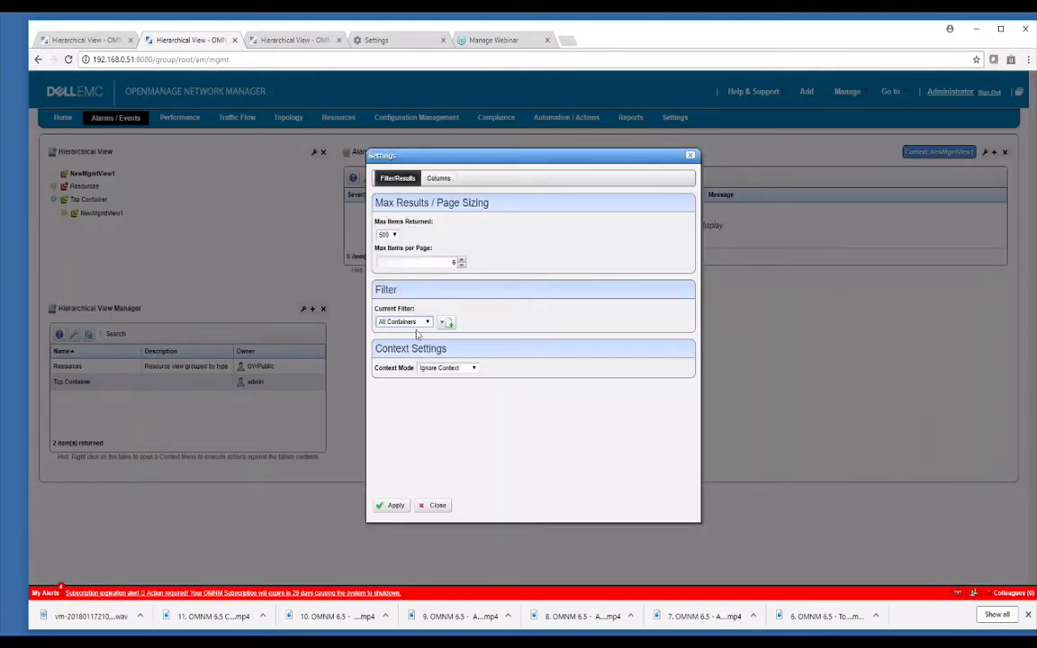
click(394, 505)
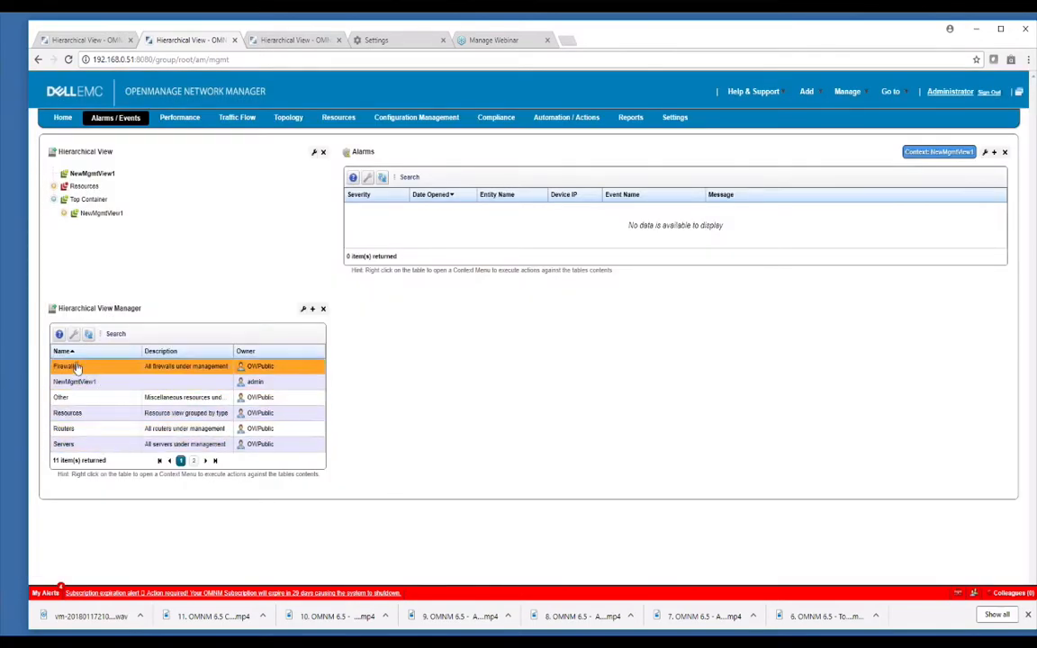
Review the Hierarchical View Manager's filter and context settings, then close them without changes.
click(74, 335)
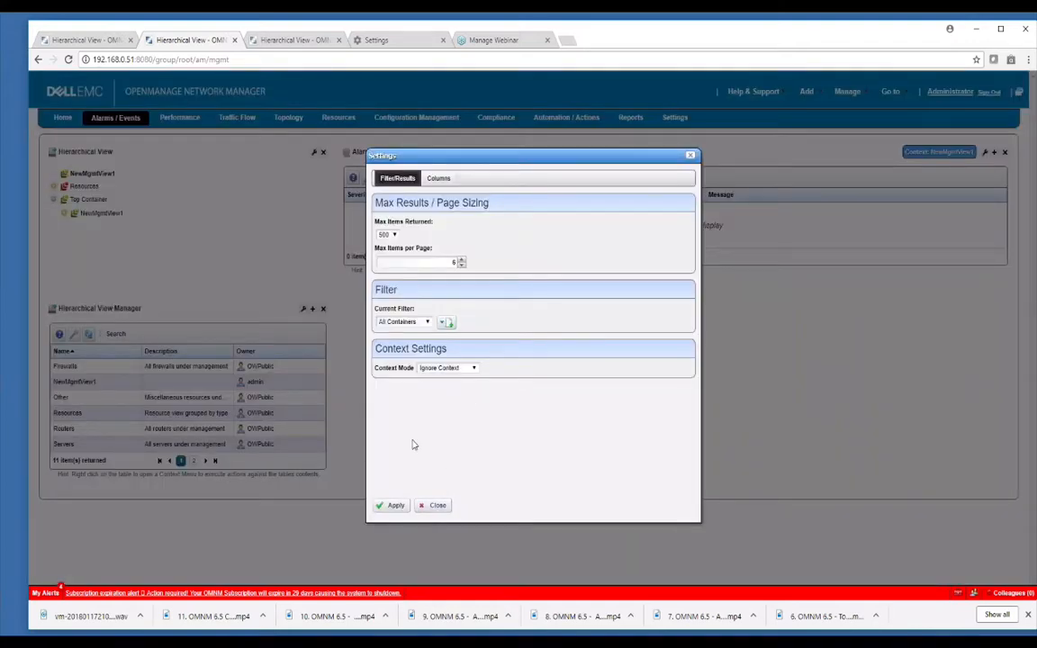
click(436, 505)
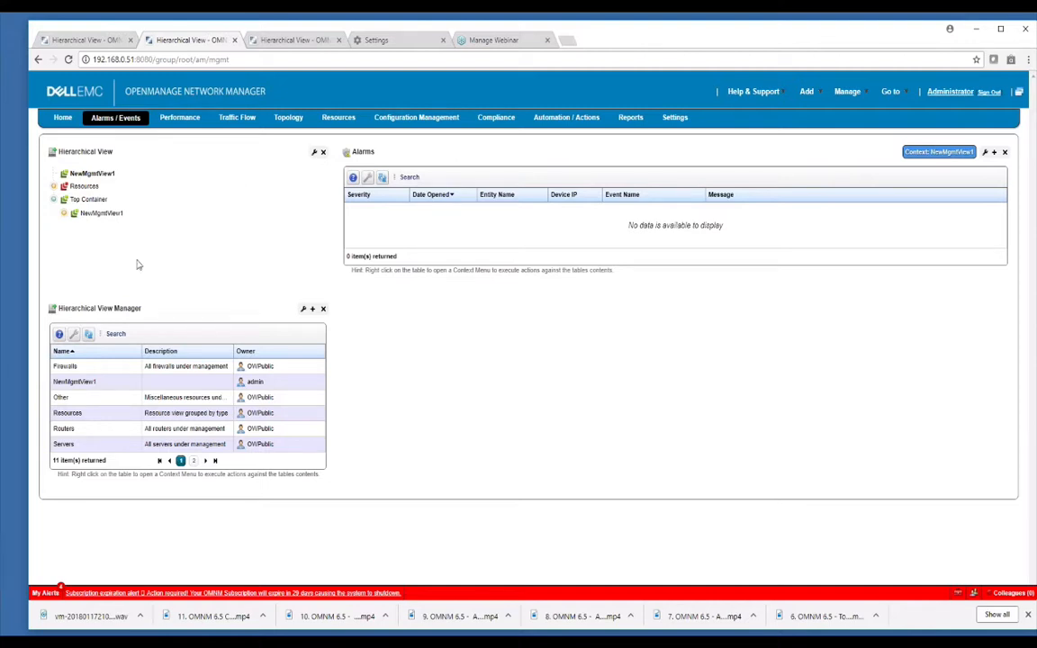
Open the Hierarchical View page for Topology and expand Resources in its Hierarchical View tree.
click(225, 119)
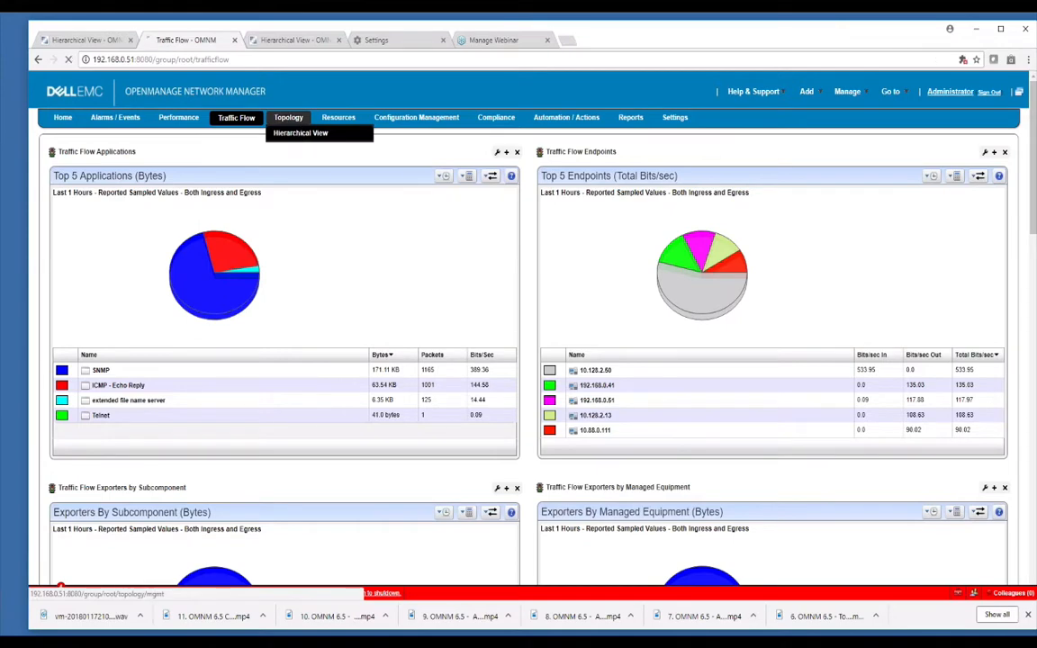
click(296, 132)
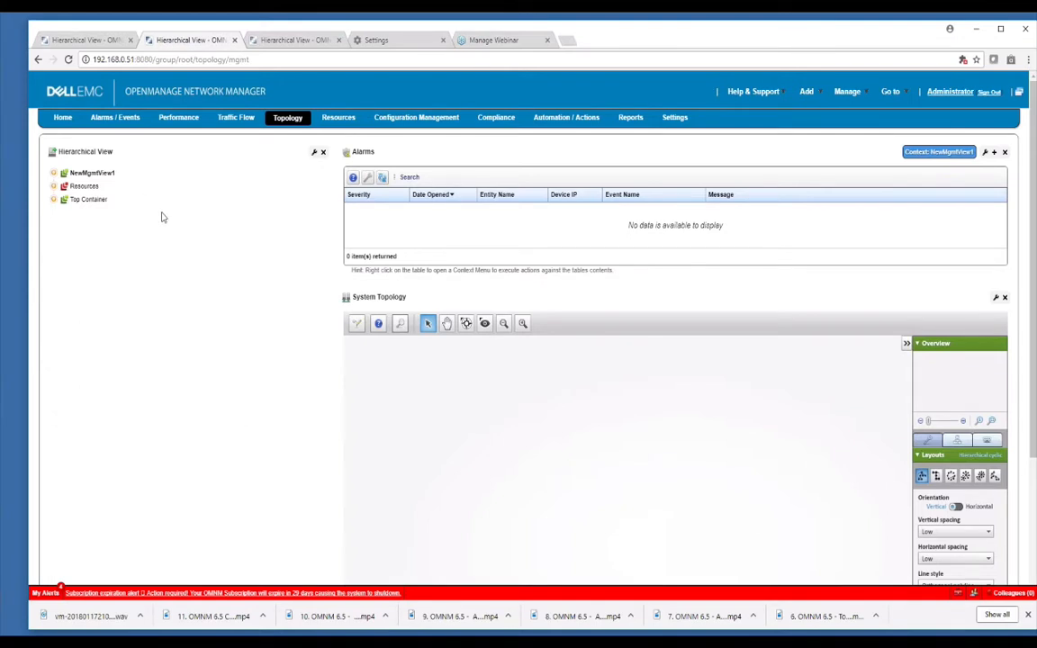
click(53, 186)
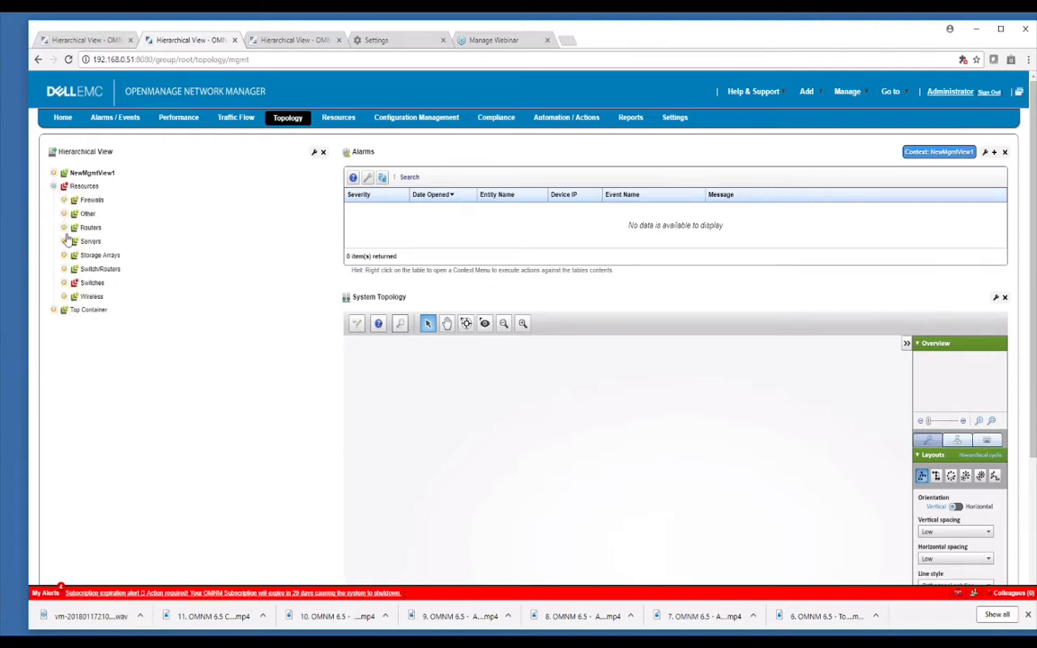
Switch to the Hierarchical View page on server 10.88.0.111, then expand and collapse Dell EMC Demo Topology.
click(60, 42)
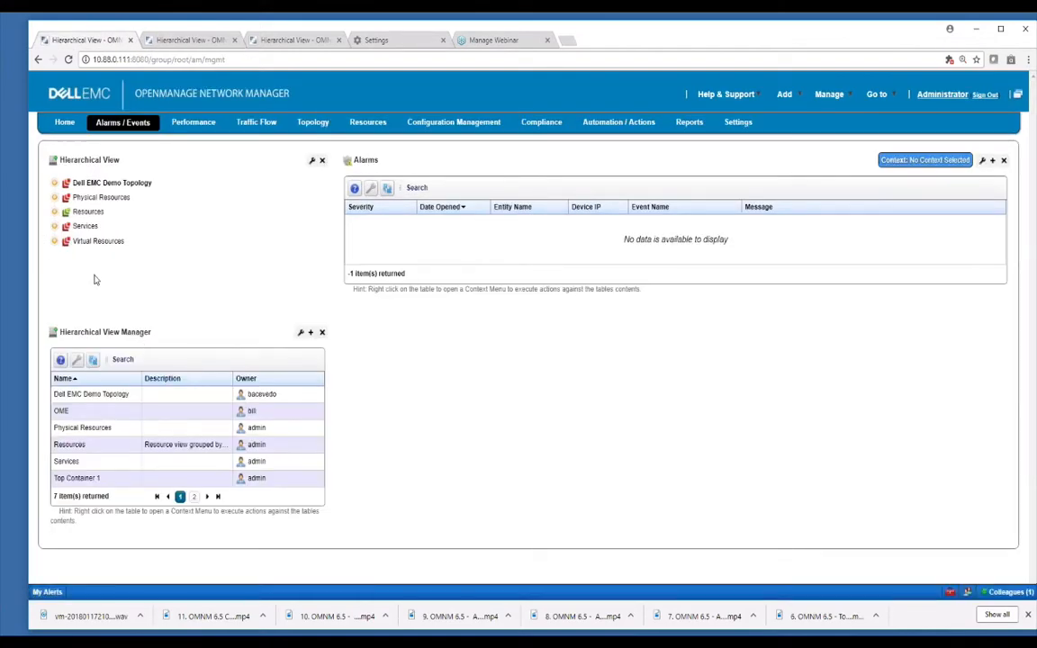
click(56, 185)
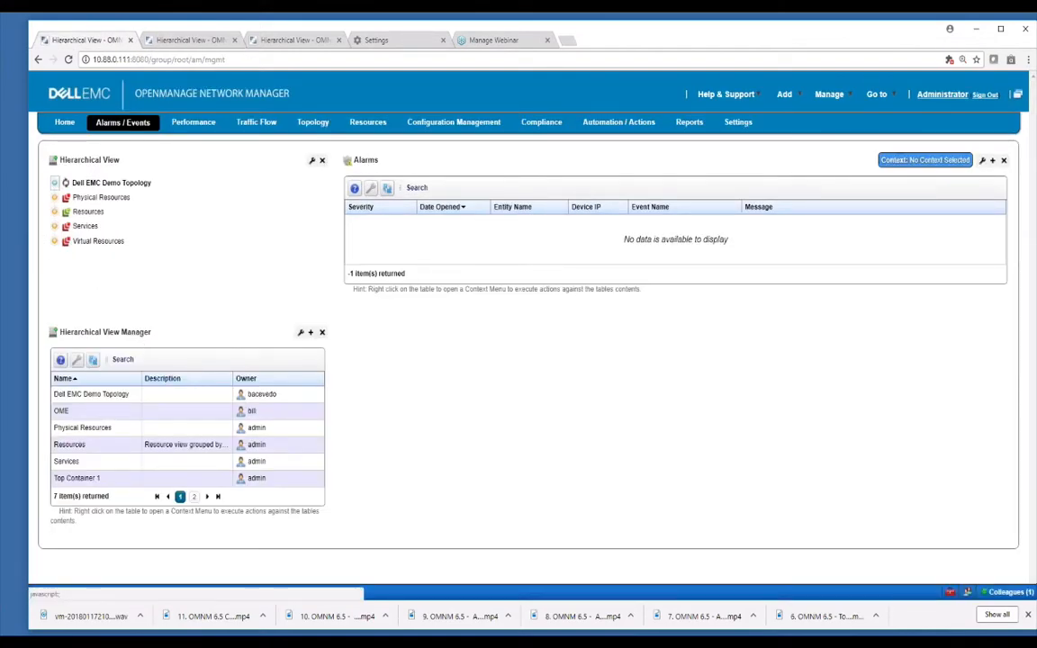
click(54, 183)
Expand Physical Resources through Rack View and Dell EMC WC Demo Rack to list the devices under Rack.
click(54, 198)
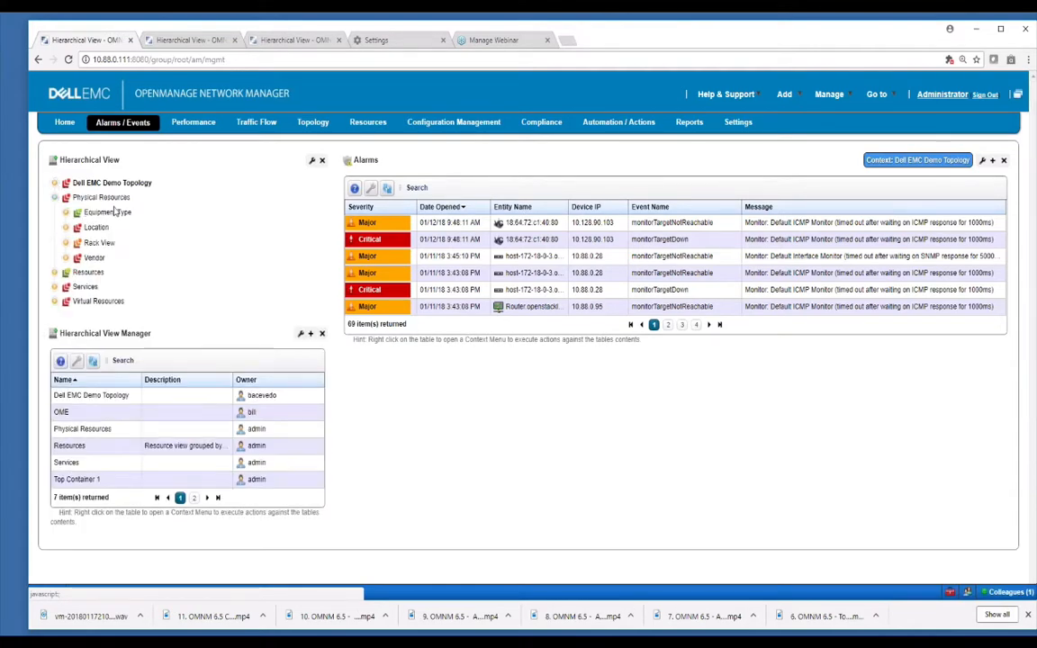
click(66, 243)
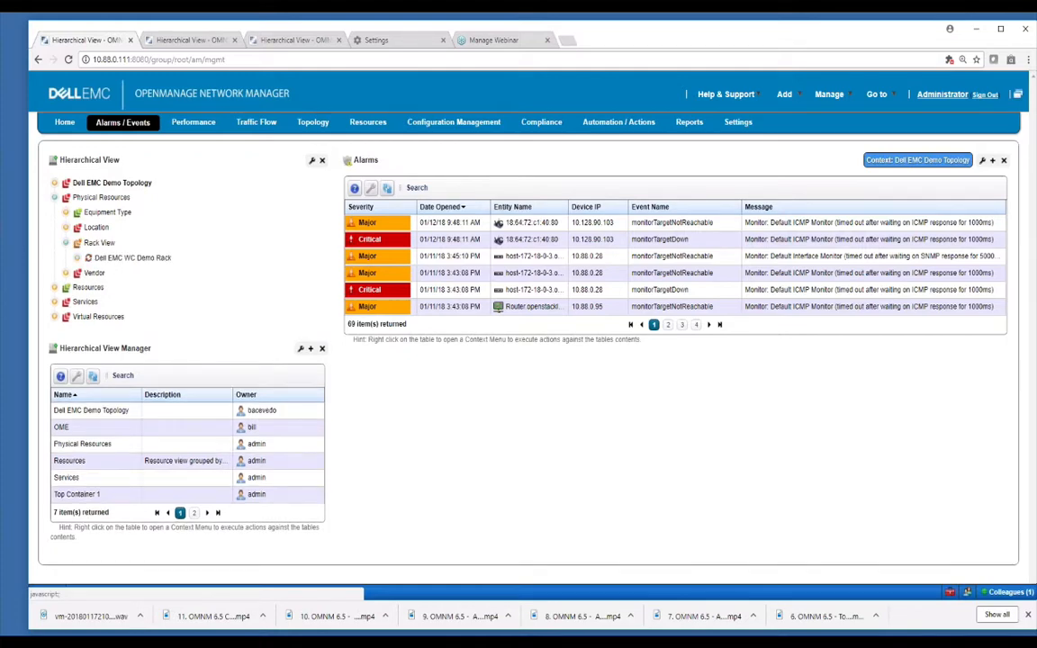
click(77, 257)
click(89, 273)
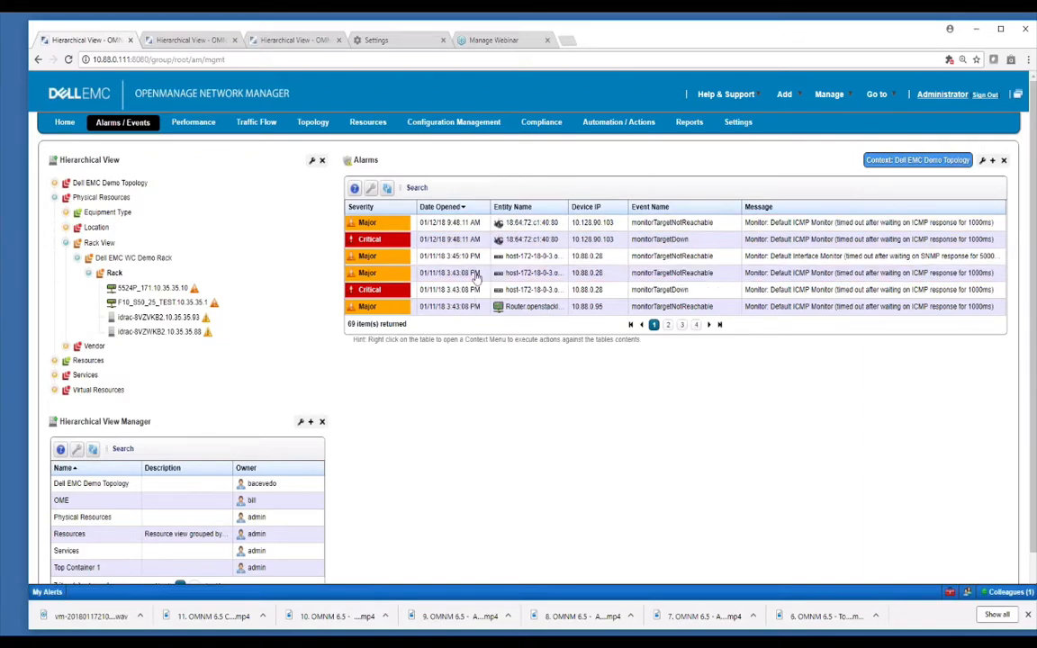
Open the Topology Hierarchical View on this server and select Rack under Physical Resources, Rack View, Dell EMC WC Demo Rack as the context.
click(313, 122)
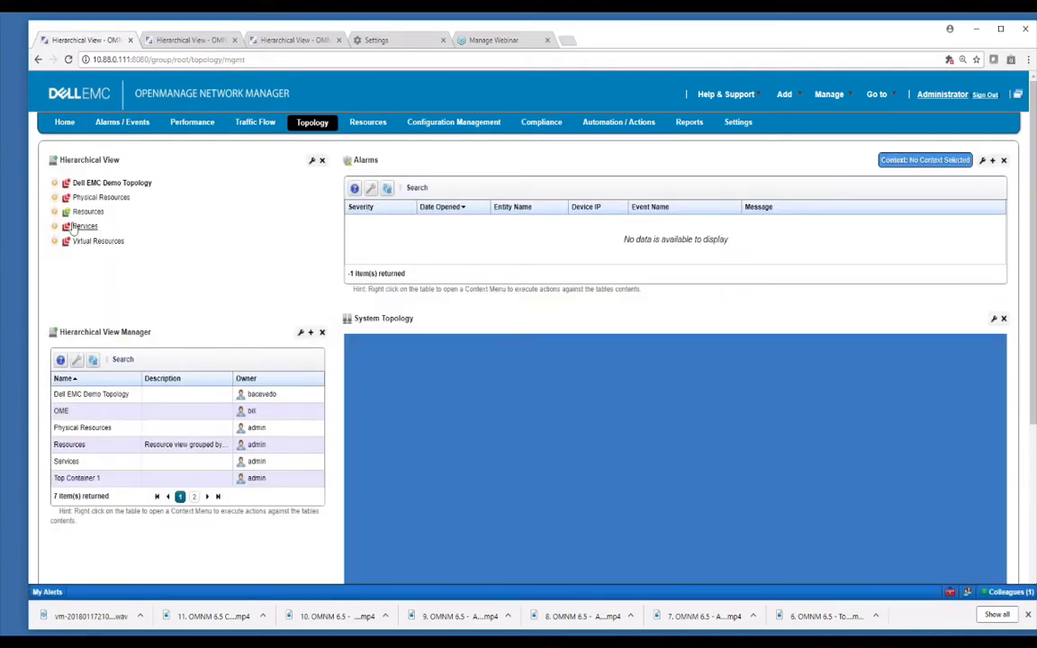
click(55, 197)
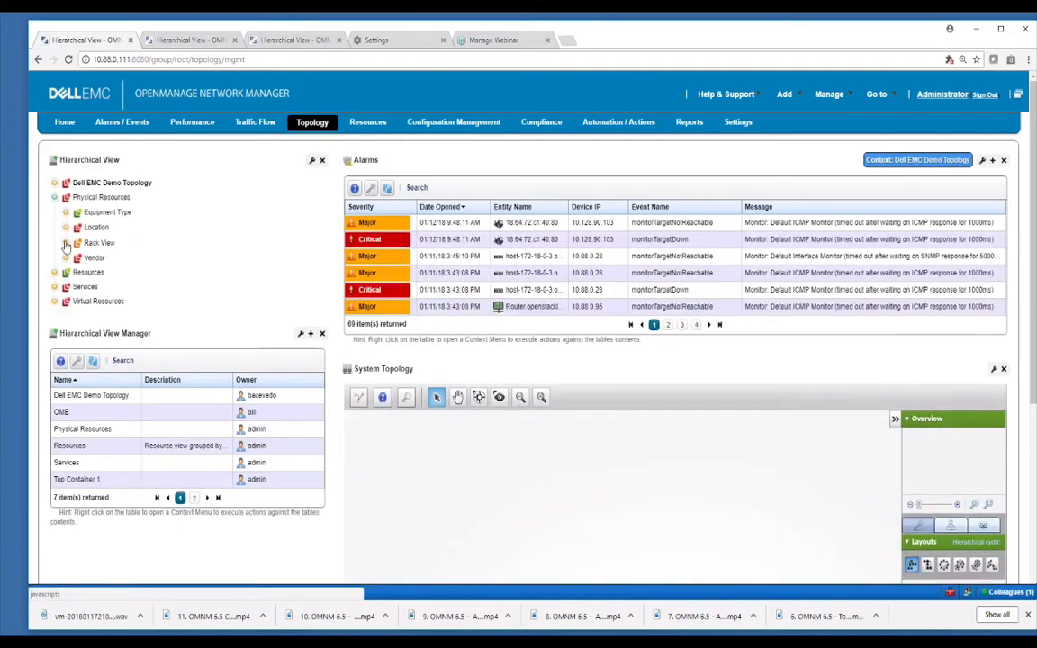
click(66, 243)
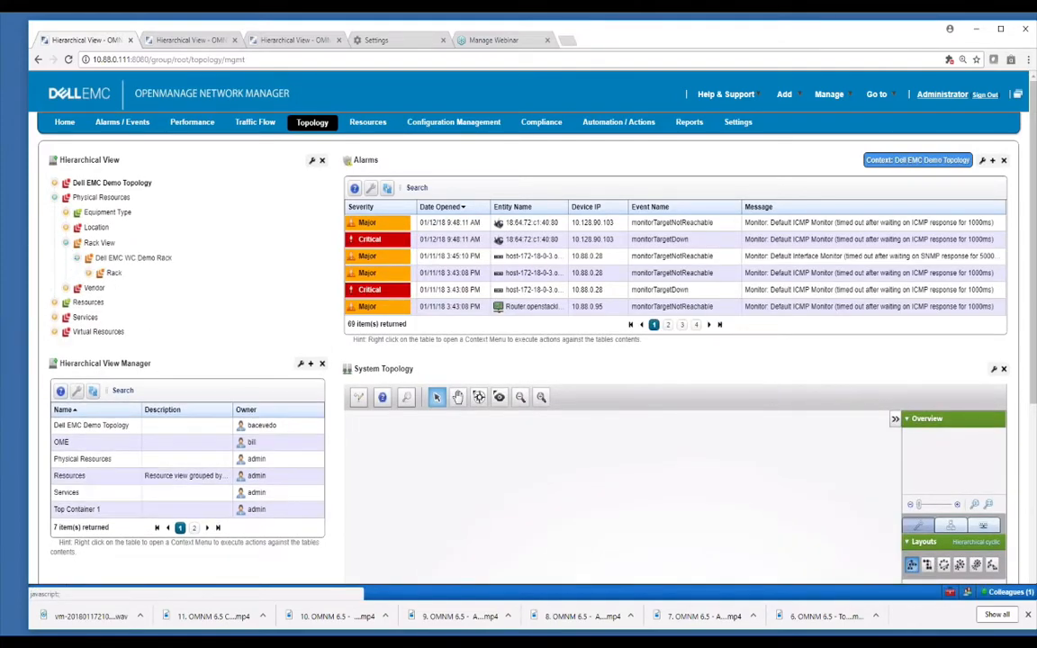
click(88, 274)
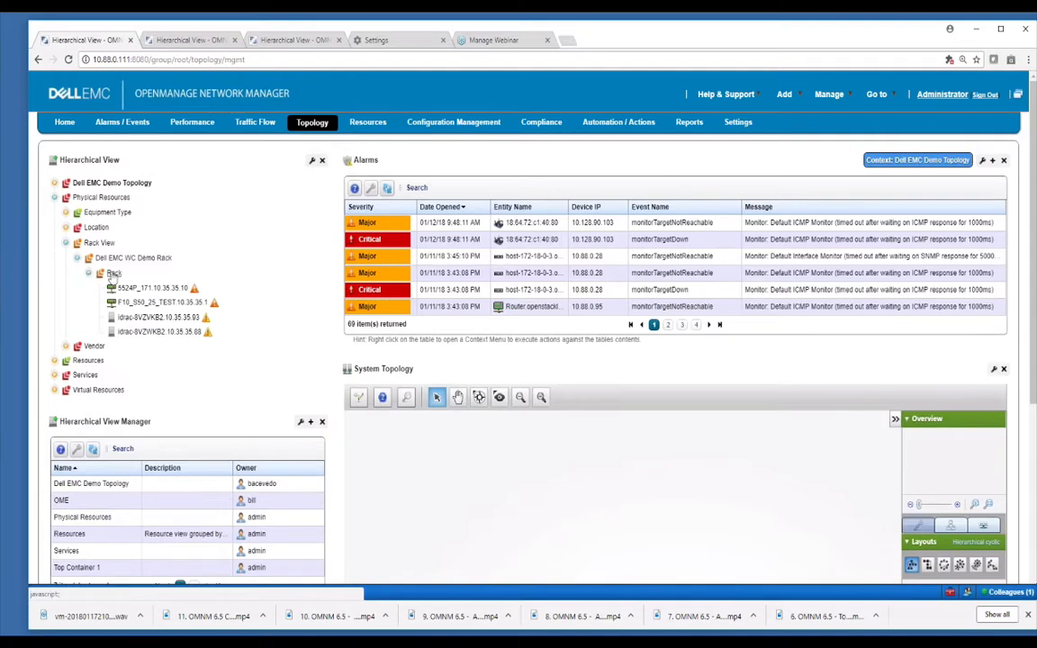
click(114, 273)
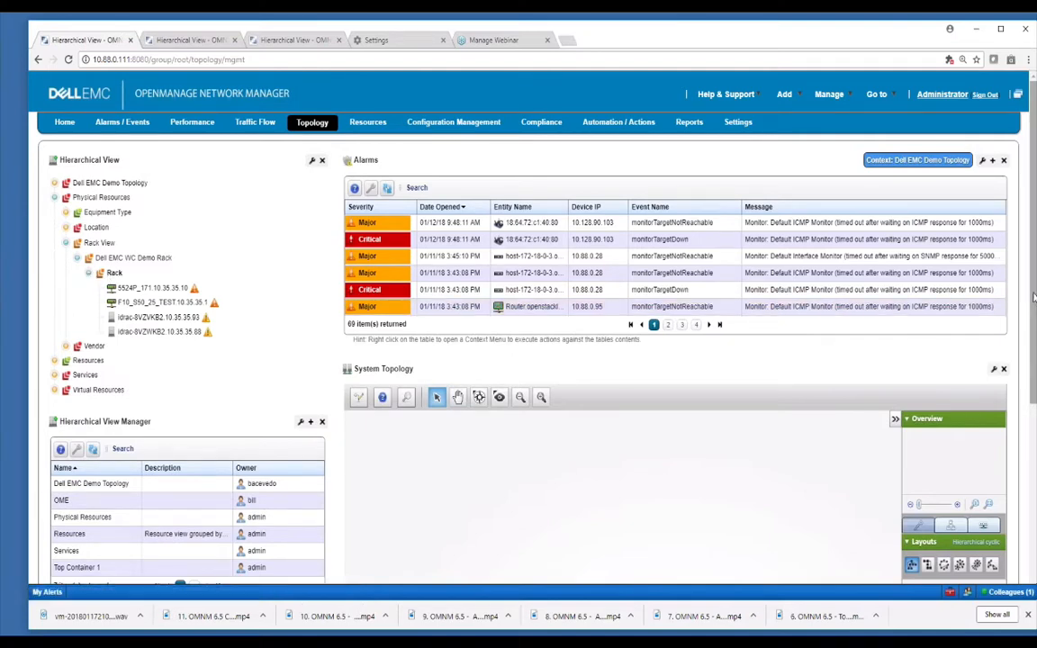
Collapse Rack and expand Services in the tree, then examine the Rack container's alarms and System Topology map.
drag(1033, 297, 1034, 333)
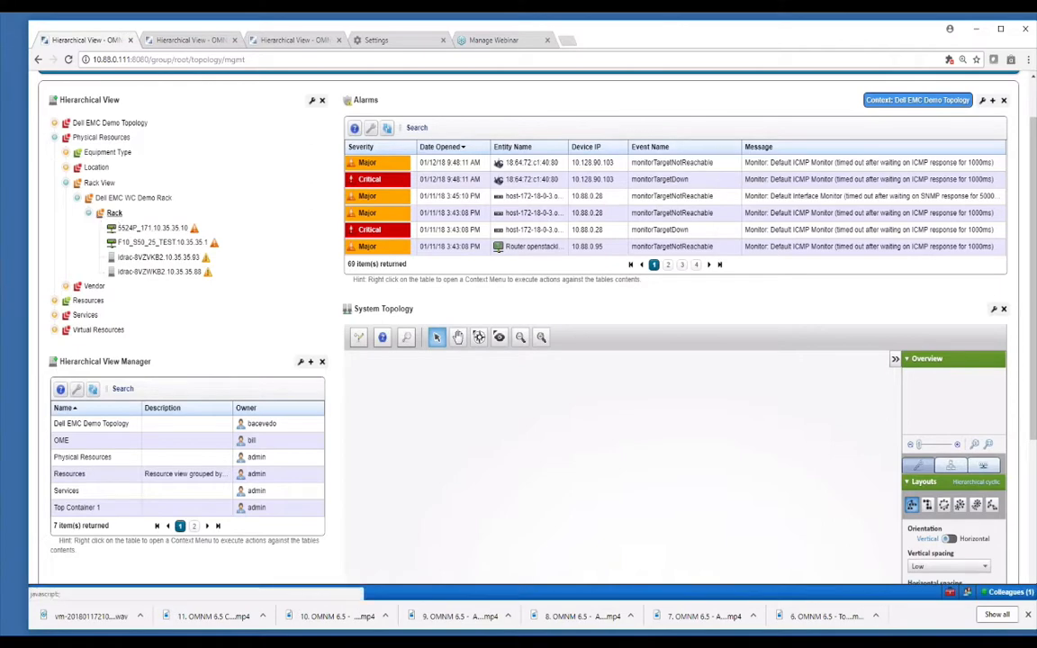
click(89, 214)
click(54, 258)
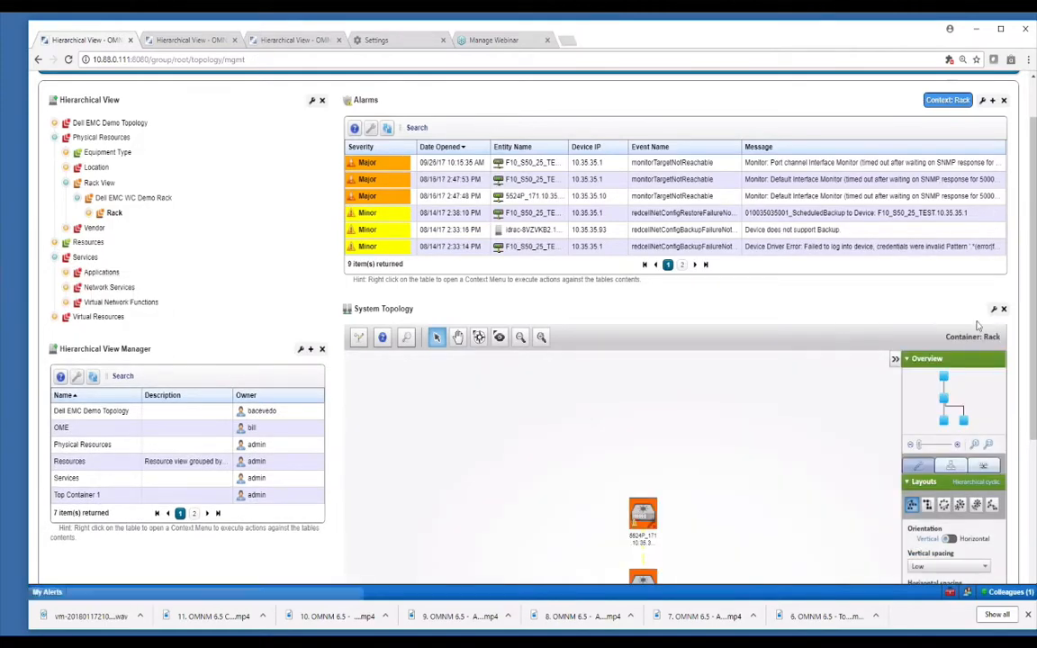
scroll(693, 316, down, 3)
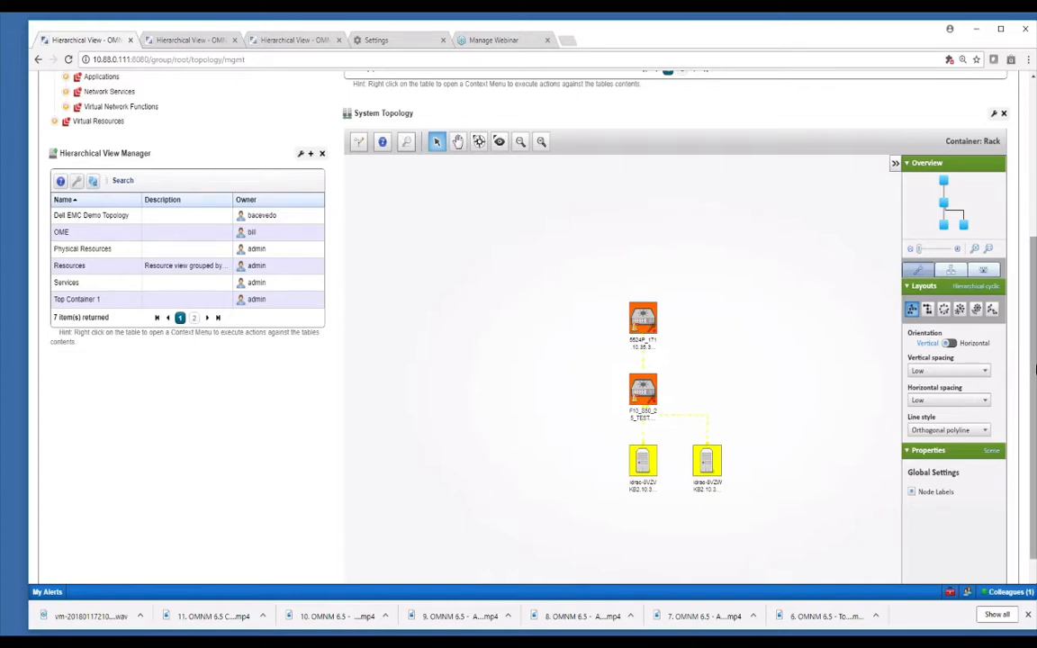
scroll(1034, 368, up, 4)
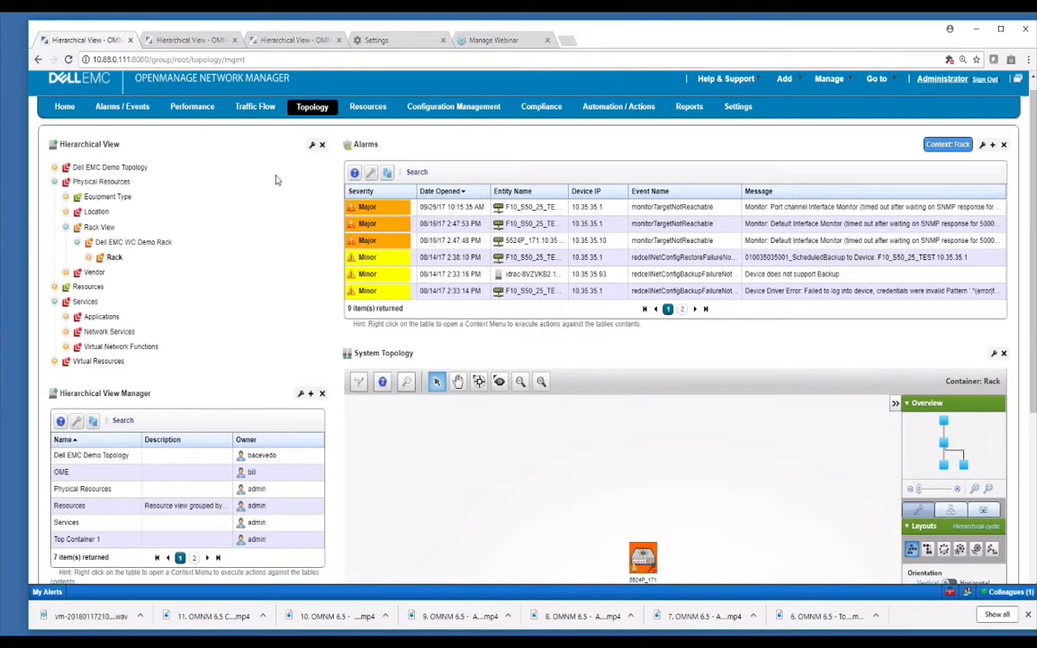
Switch to the PowerPoint slide show and advance to the Thanks for Watching slide.
mouse_move(311, 107)
mouse_move(882, 81)
key(alt+Tab)
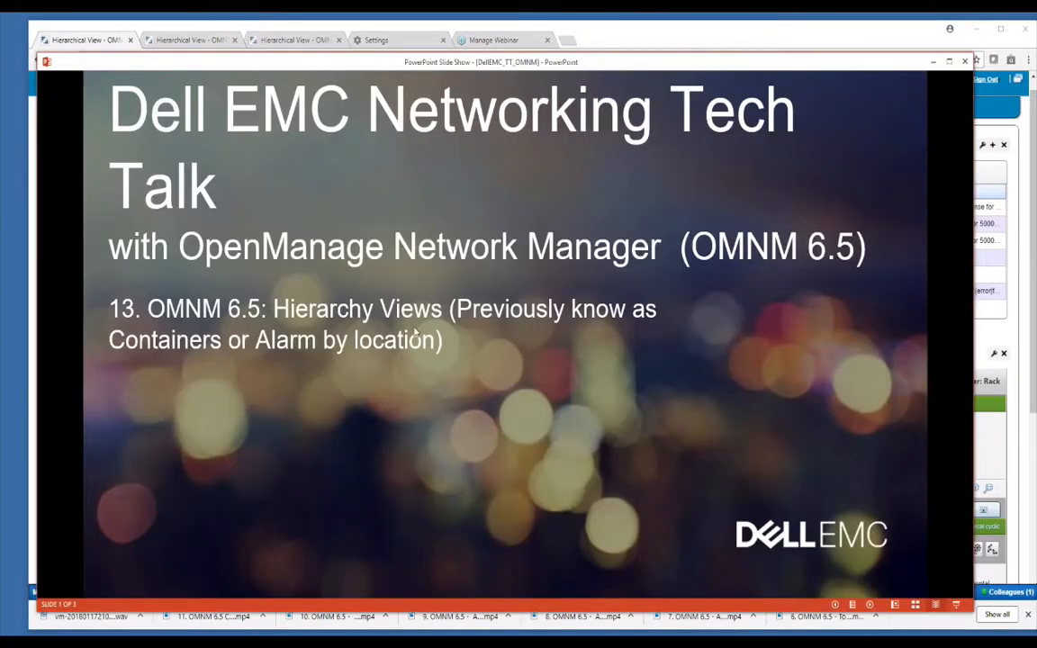
click(451, 294)
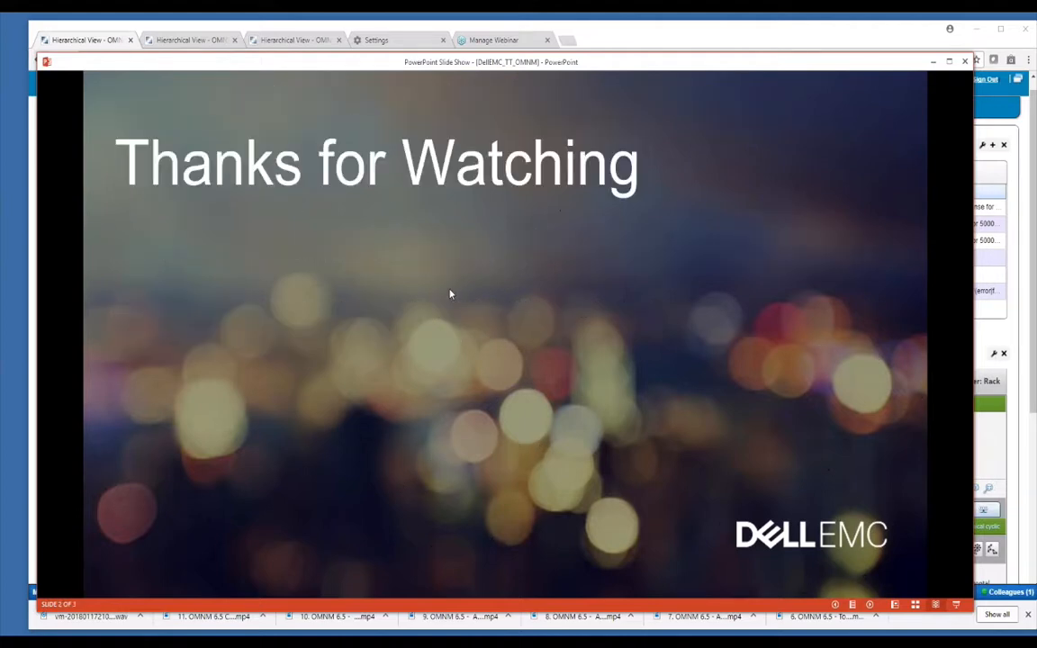